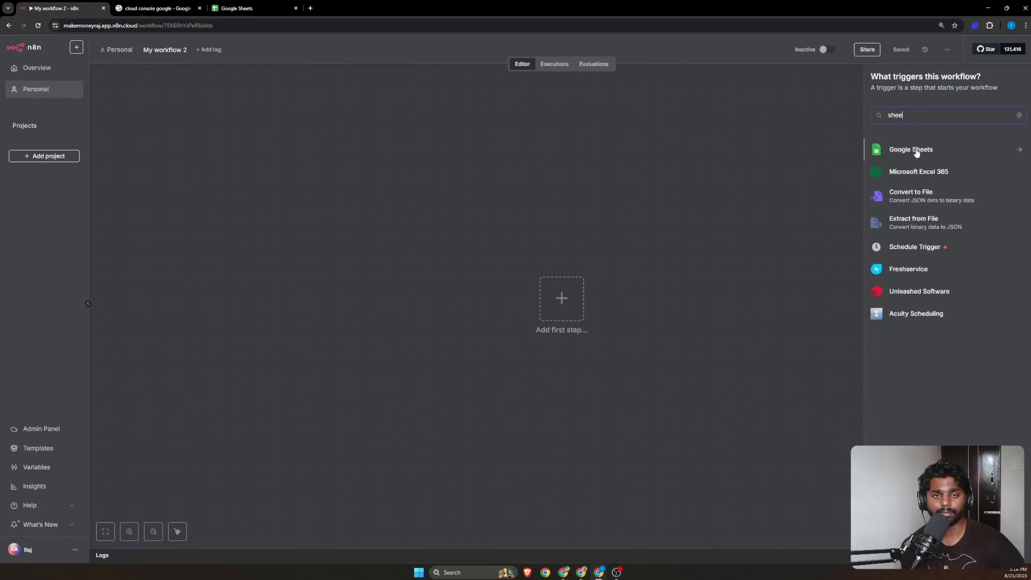
# Add a Google Sheets 'On row added' trigger to the n8n workflow
pyautogui.click(916, 152)
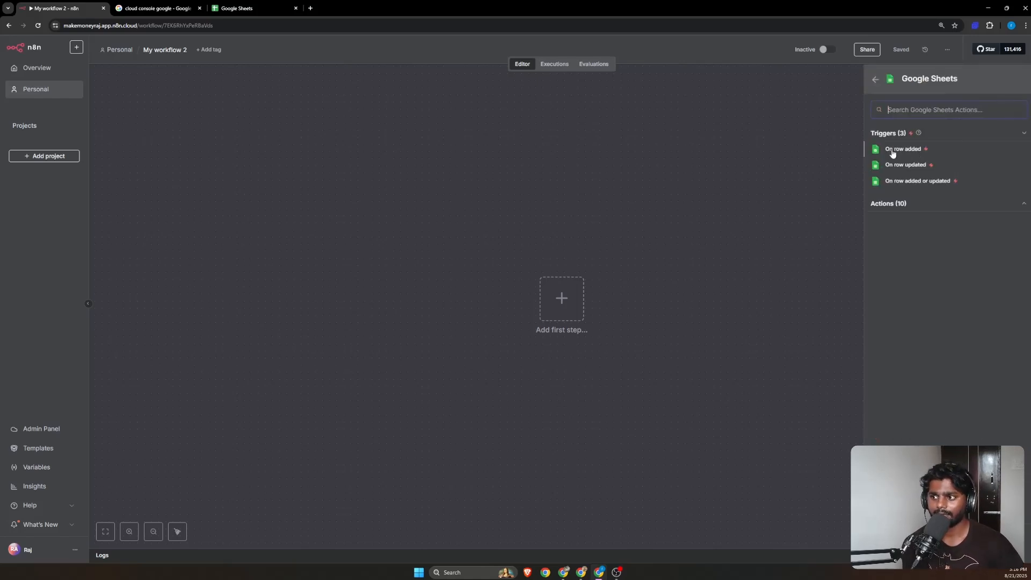
pyautogui.click(892, 152)
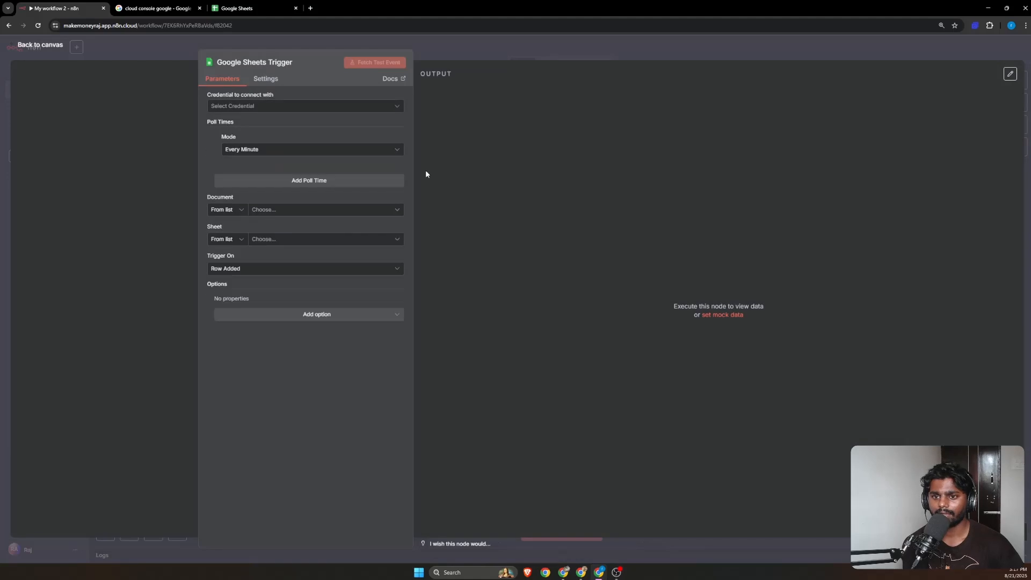
# Start a new Google Sheets credential, discard it without connecting, and return to the canvas
pyautogui.click(253, 110)
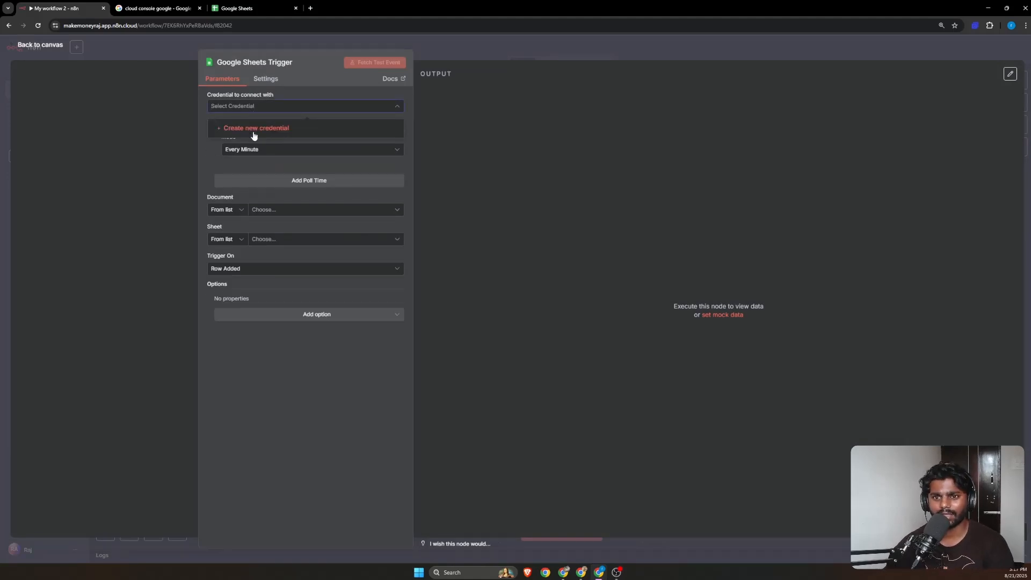
pyautogui.click(254, 132)
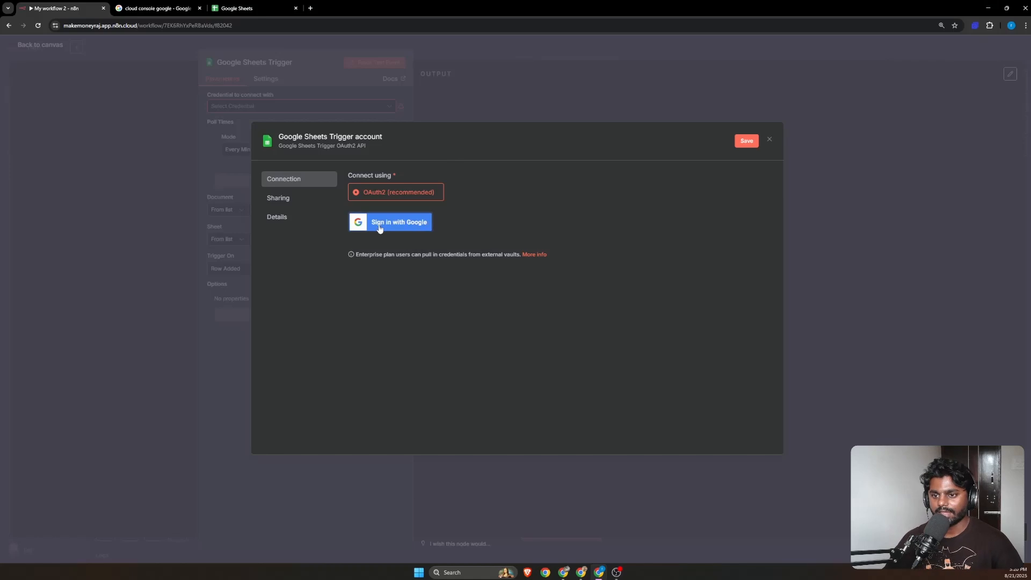
pyautogui.click(769, 140)
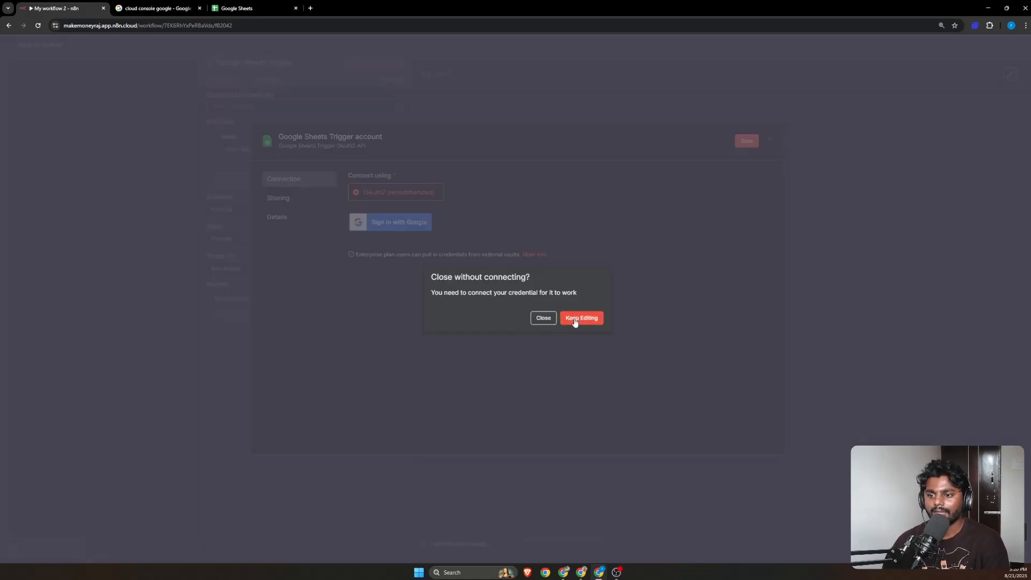
pyautogui.click(538, 319)
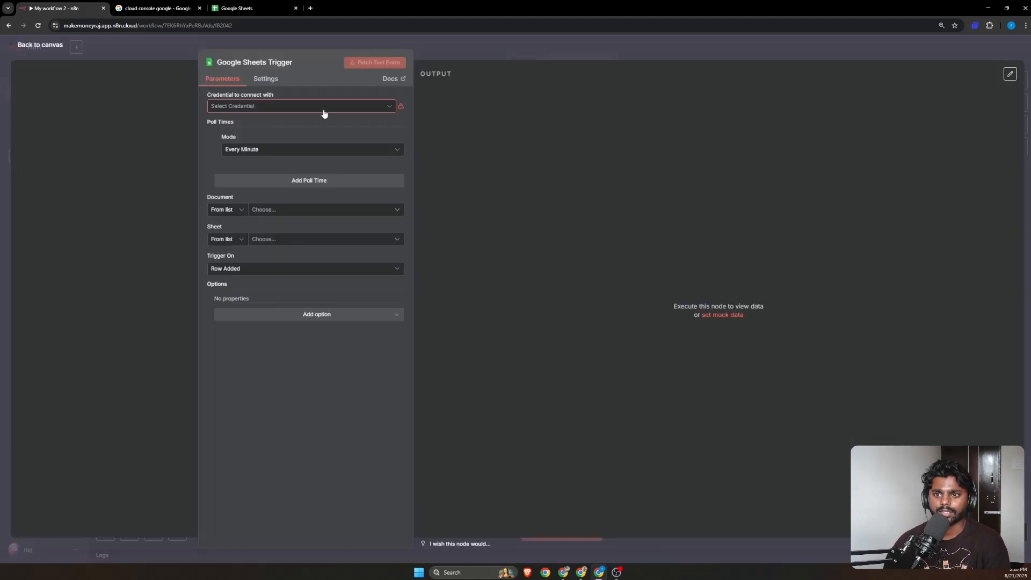
pyautogui.click(301, 107)
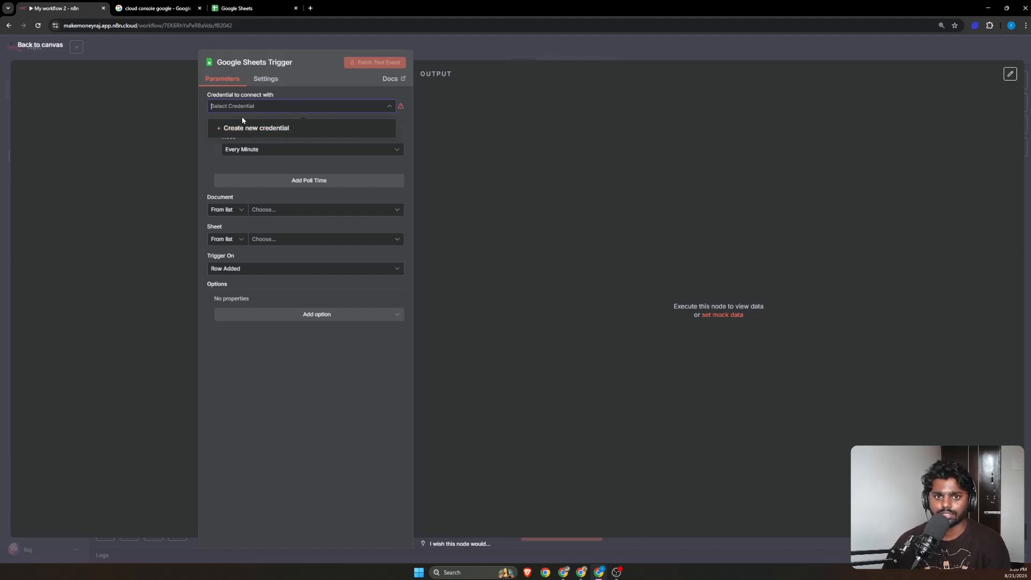
pyautogui.click(50, 47)
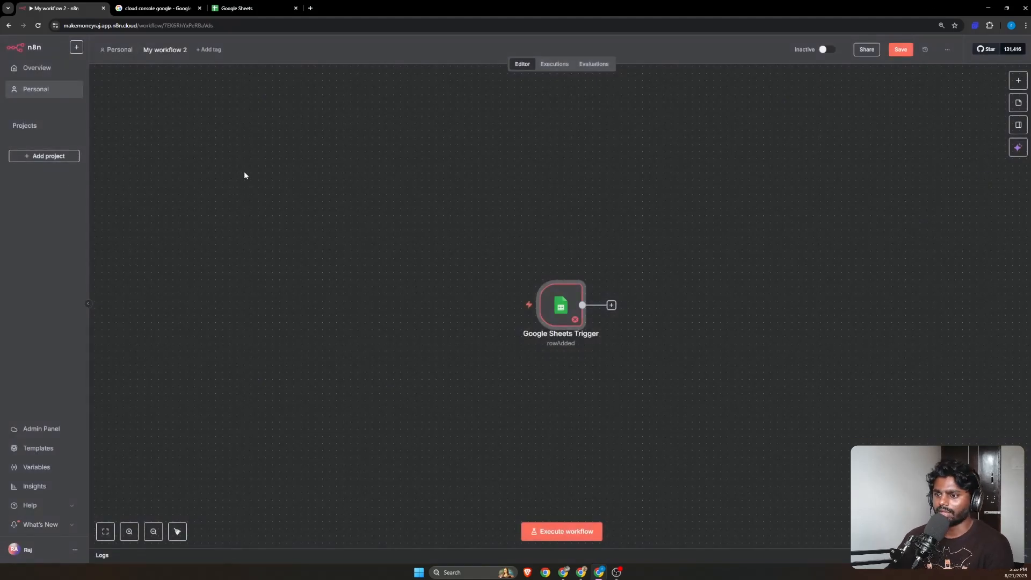
# Open Google Cloud Console from the 'cloud console google' search results
pyautogui.click(155, 9)
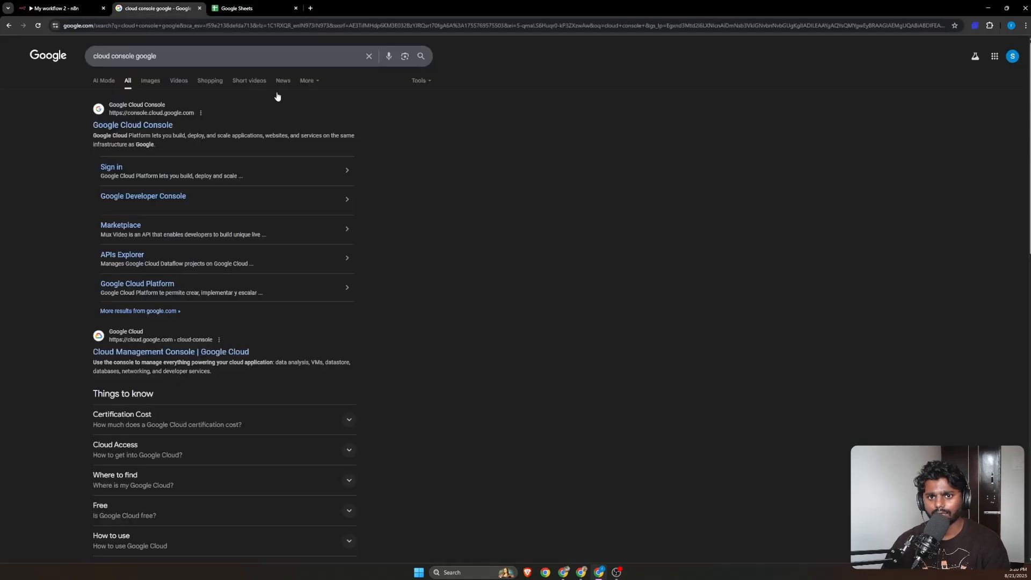
pyautogui.click(128, 128)
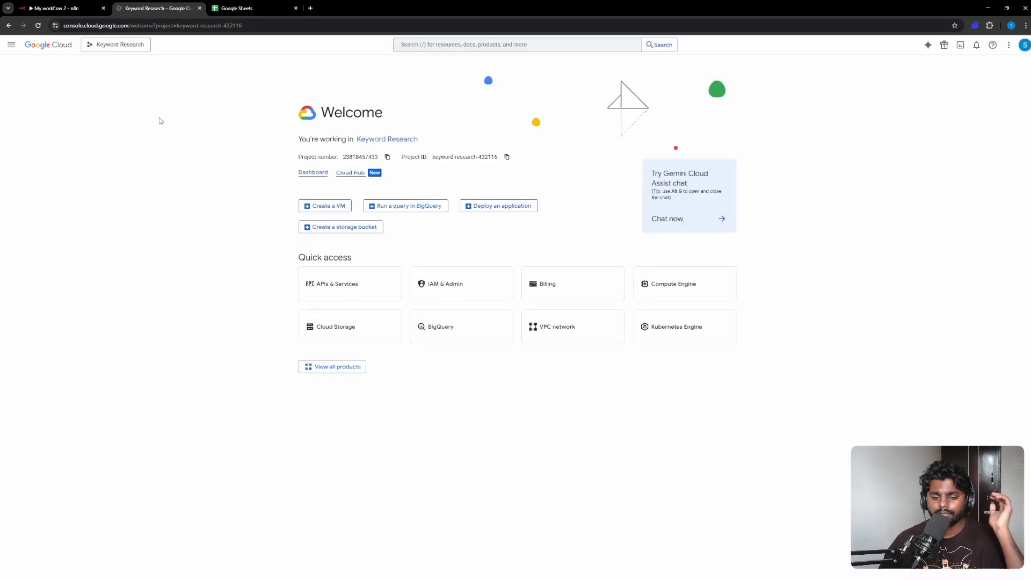
# Create a new Google Cloud project named 'Testing for YT'
pyautogui.click(111, 47)
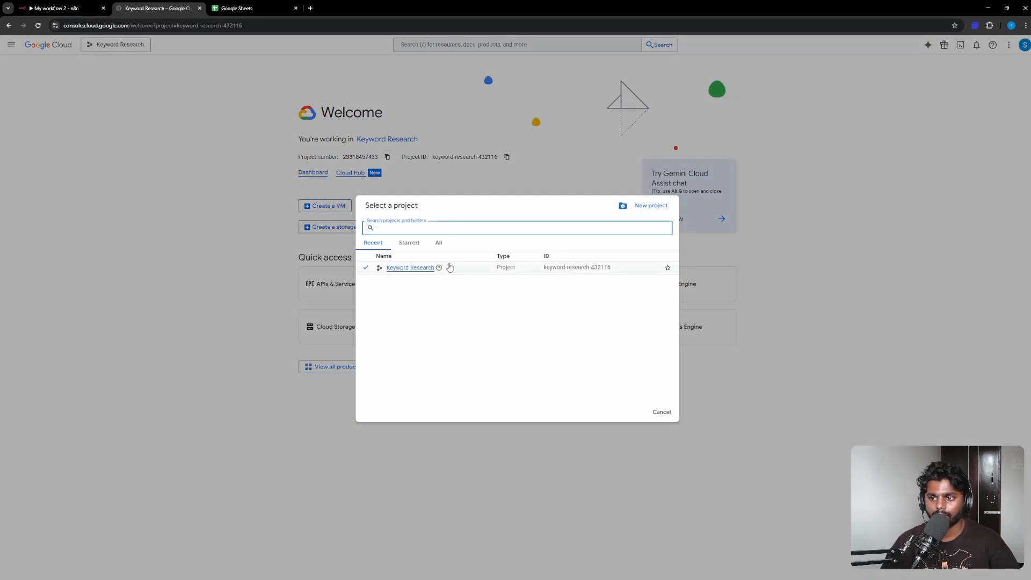
pyautogui.click(647, 205)
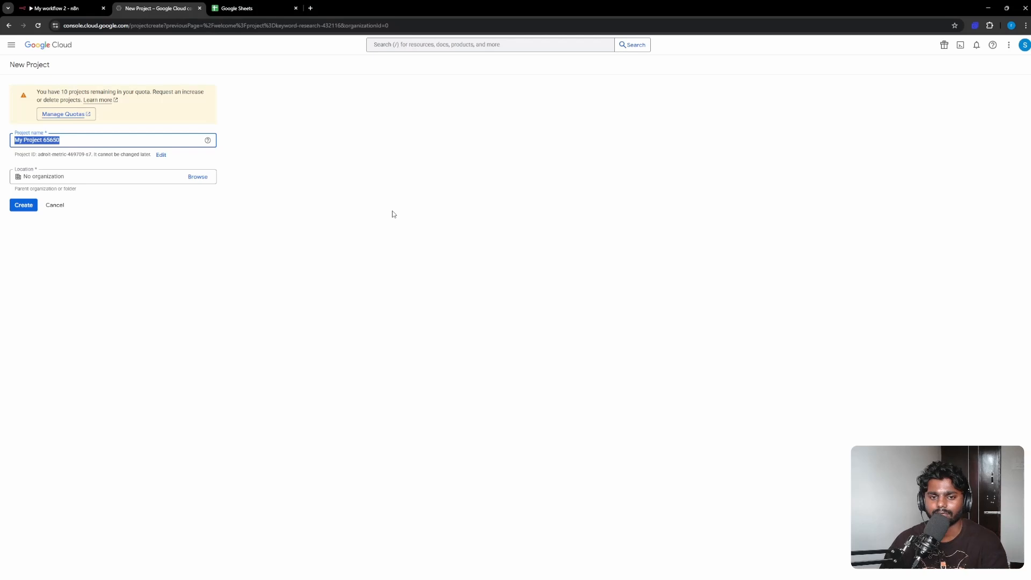
pyautogui.click(65, 142)
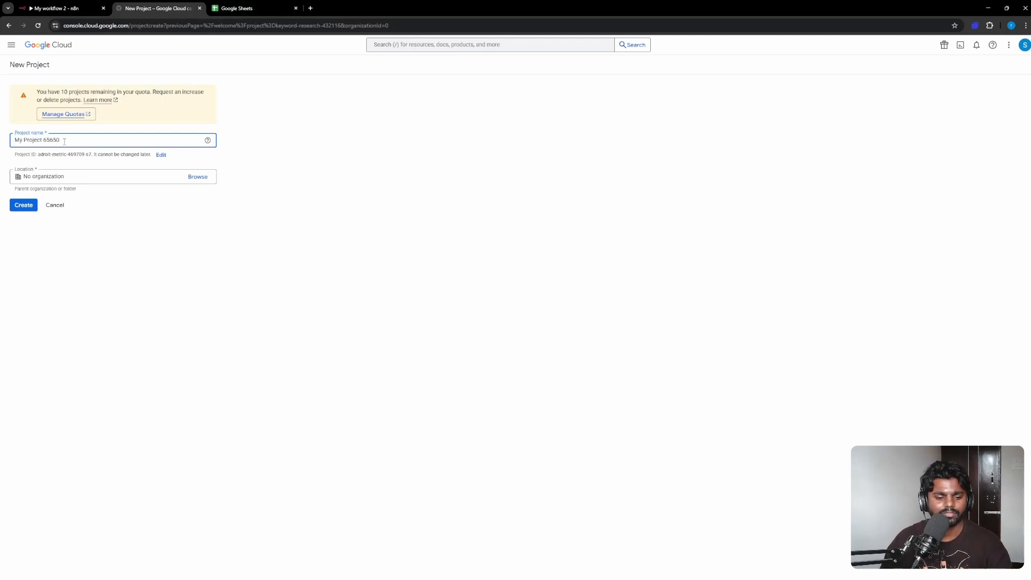
pyautogui.hotkey('ctrl', 'a')
pyautogui.write('Test')
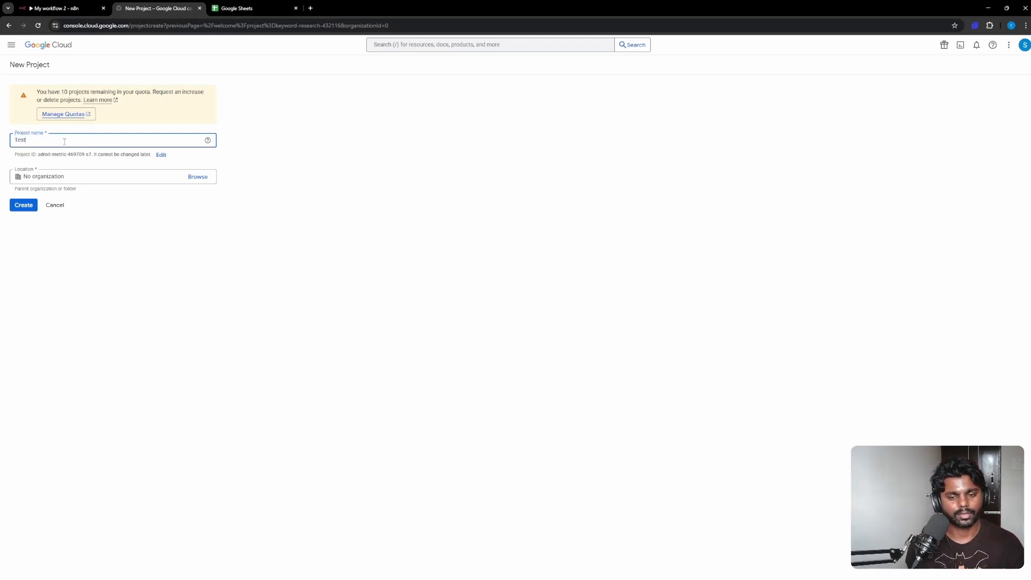
pyautogui.write('ing for You')
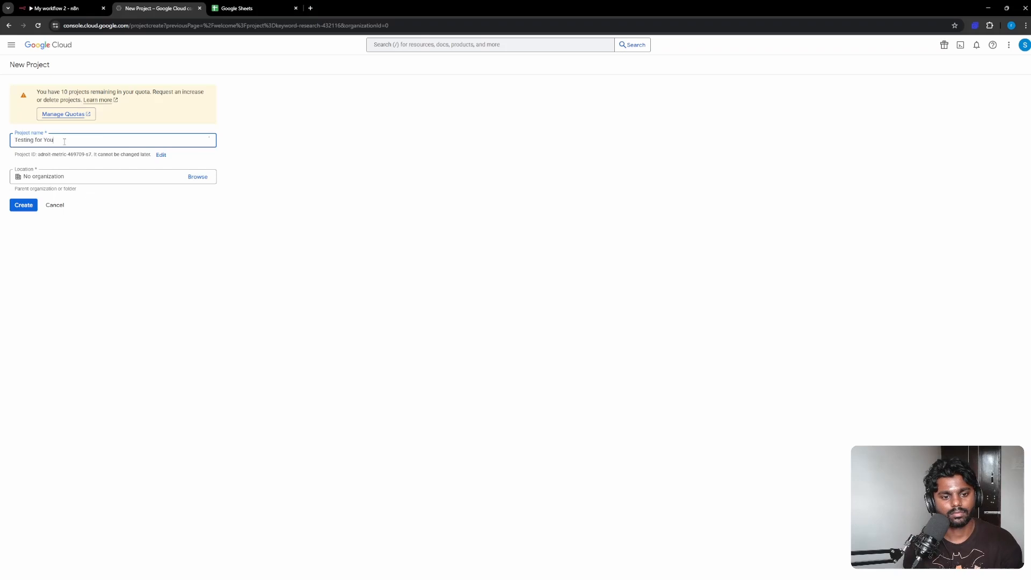
pyautogui.press('BackSpace')
pyautogui.press('BackSpace')
pyautogui.write('T')
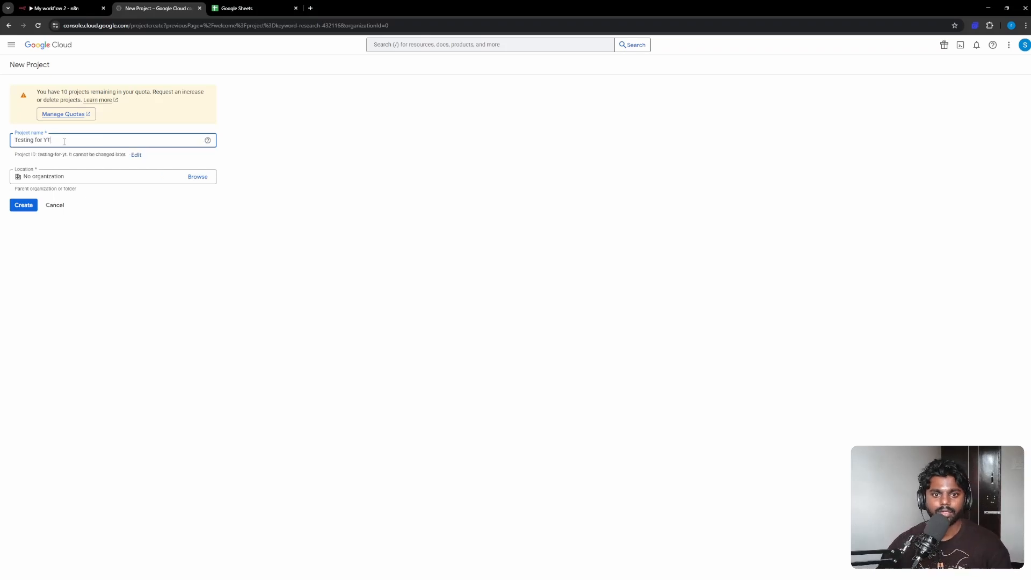
pyautogui.click(30, 205)
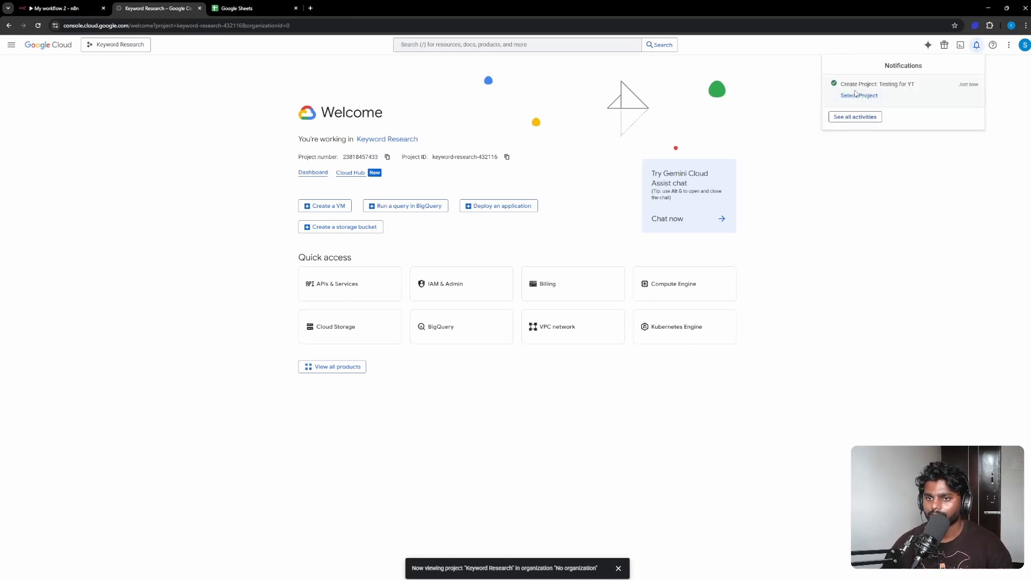
# Switch the console to the Testing for YT project
pyautogui.click(124, 49)
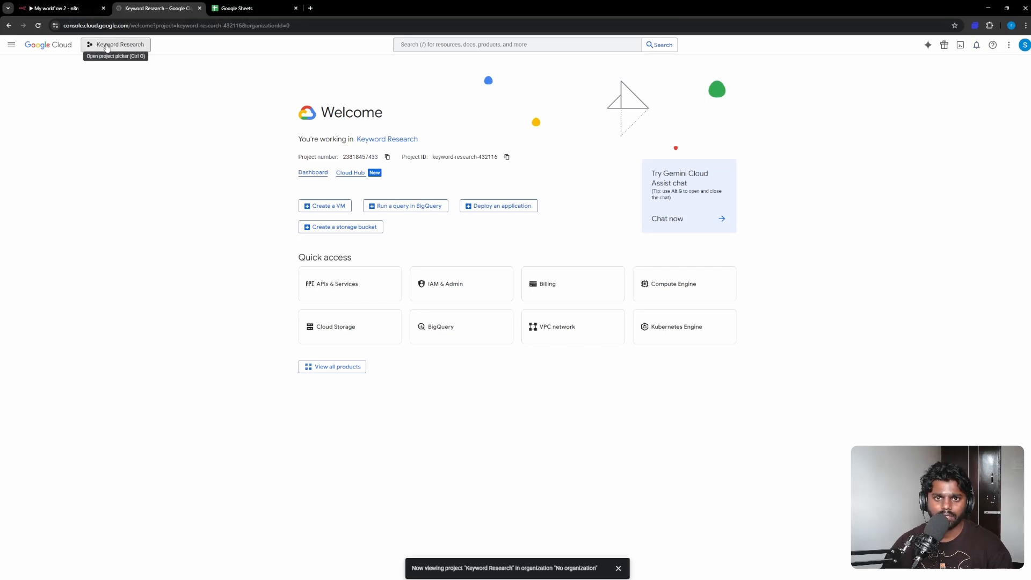
pyautogui.click(107, 48)
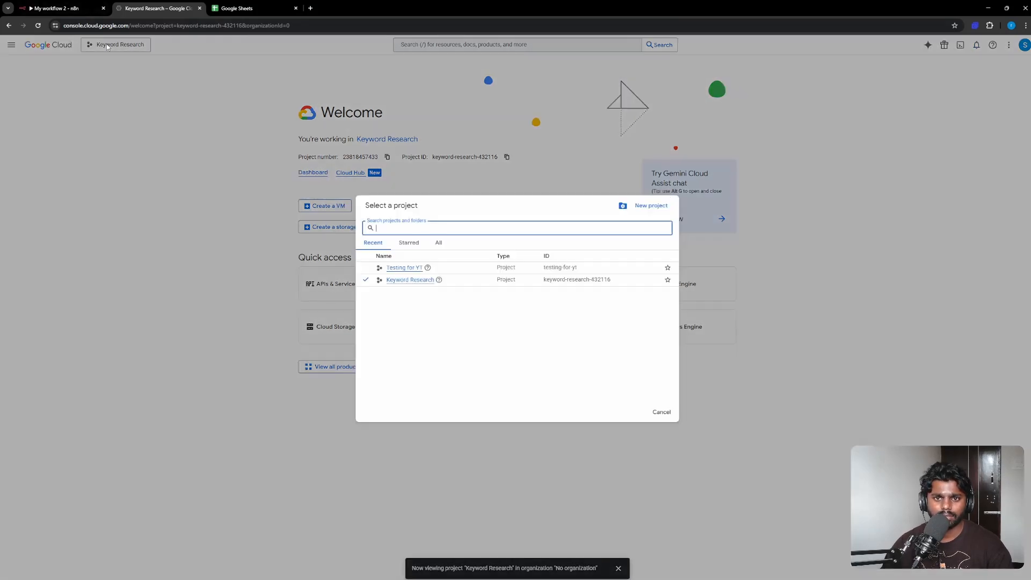
pyautogui.click(403, 268)
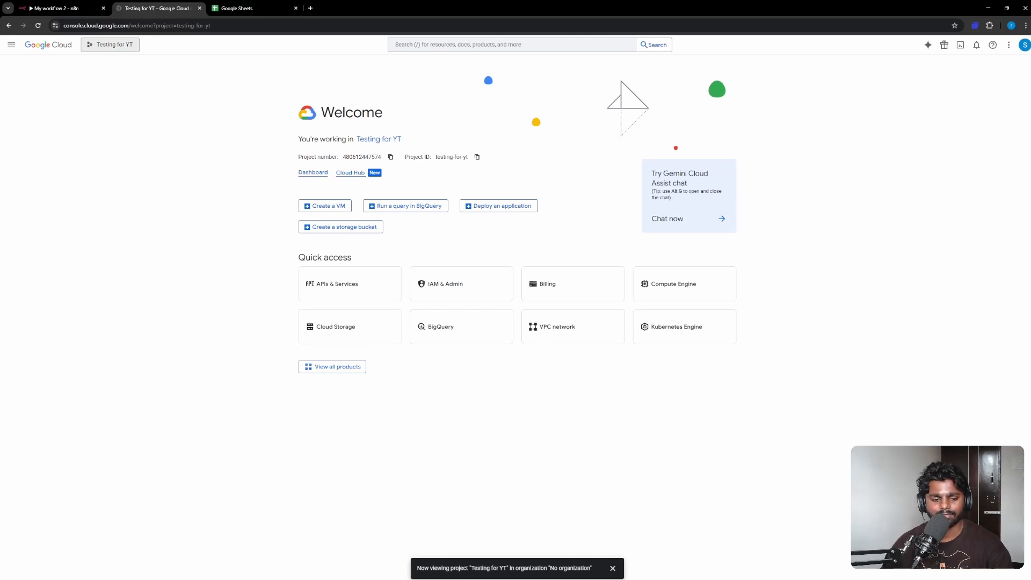
# Search 'shee', open the Google Sheets API, and enable it for Testing for YT
pyautogui.click(429, 47)
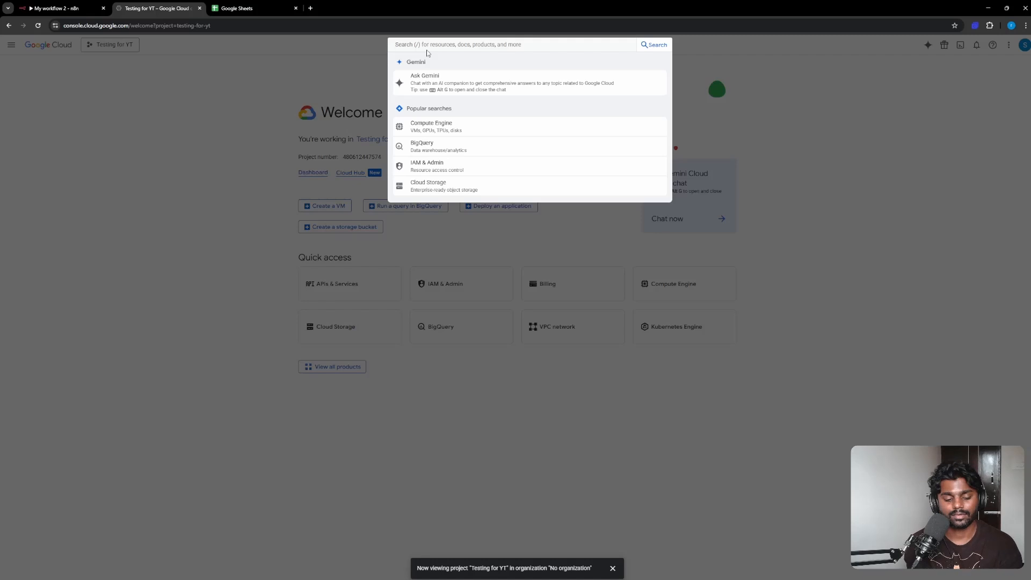
pyautogui.write('sheets')
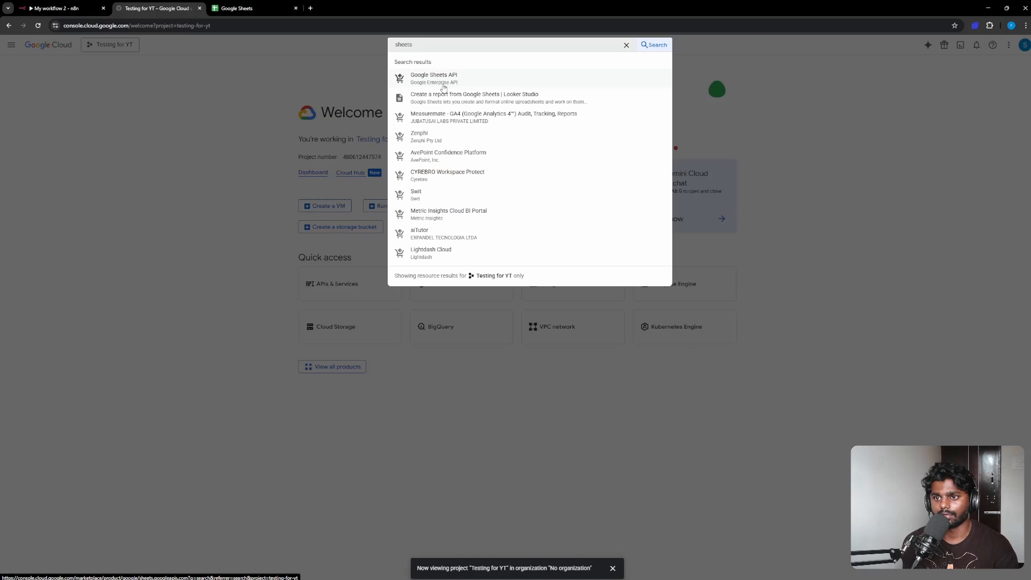
pyautogui.click(450, 84)
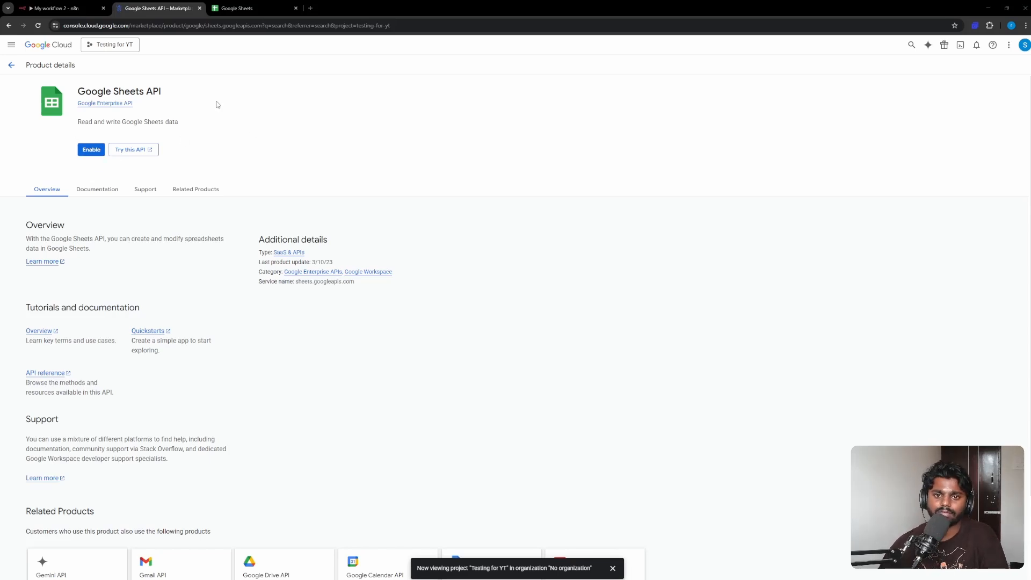
pyautogui.click(91, 150)
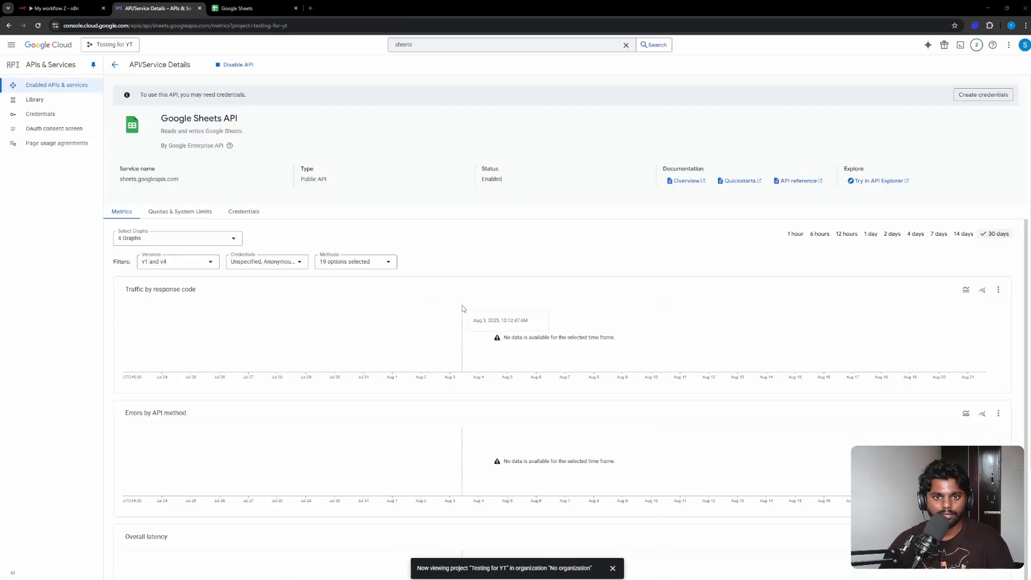
# Begin the OAuth consent setup with app name 'Testing for YTT' and a user support email
pyautogui.click(48, 132)
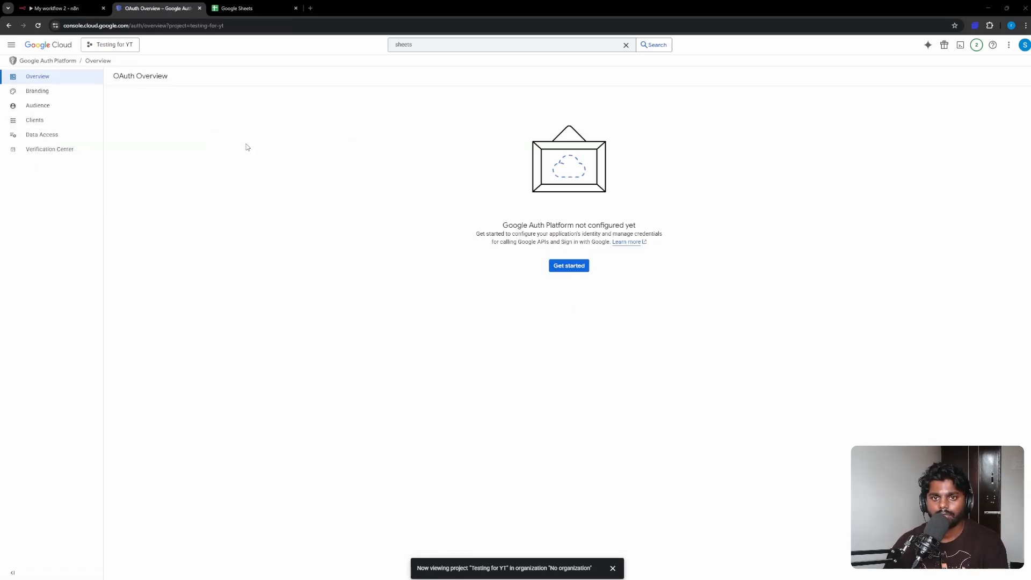
pyautogui.click(570, 268)
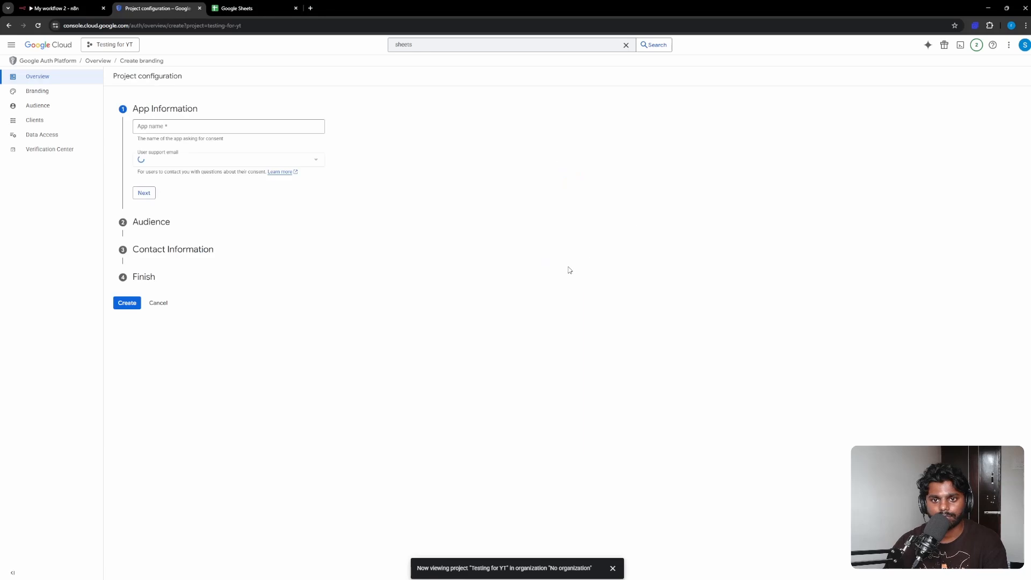
pyautogui.click(177, 125)
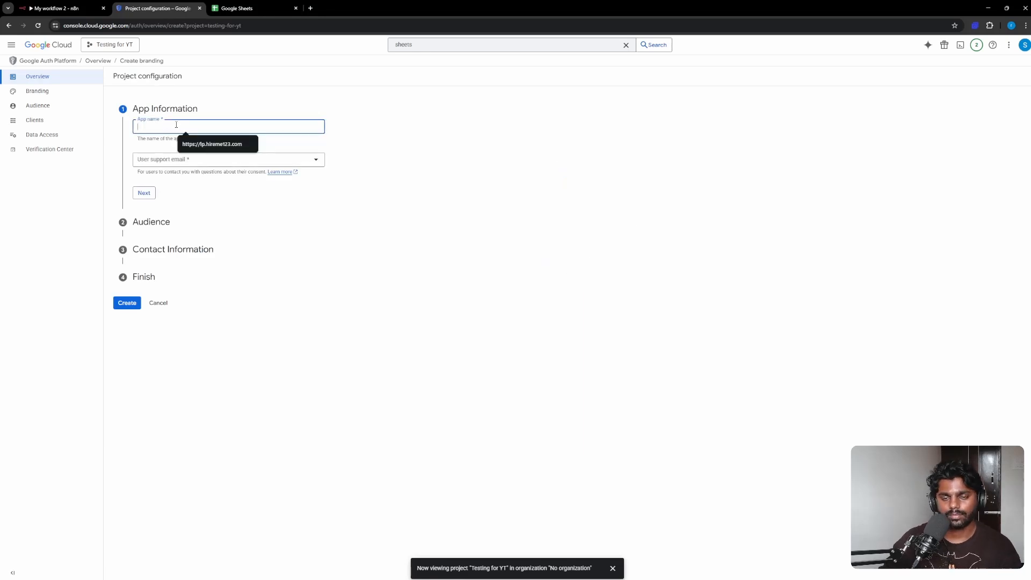
pyautogui.write('T')
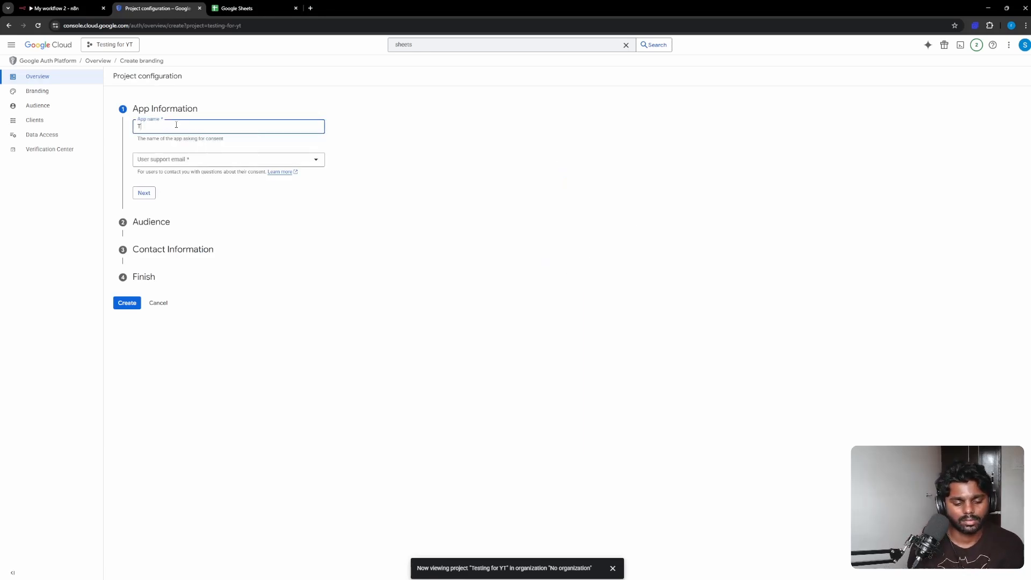
pyautogui.write('esting ')
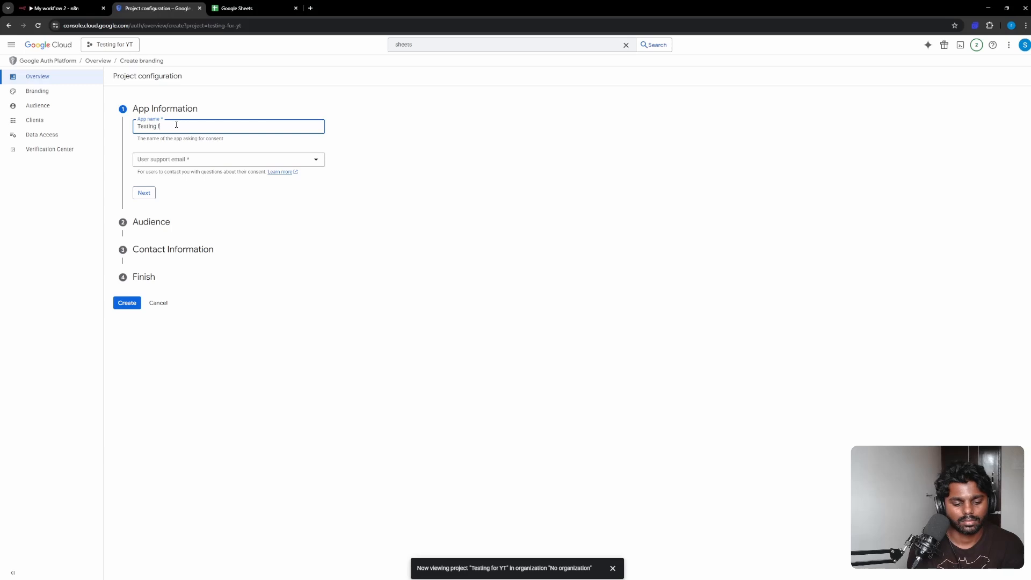
pyautogui.write('for YTT')
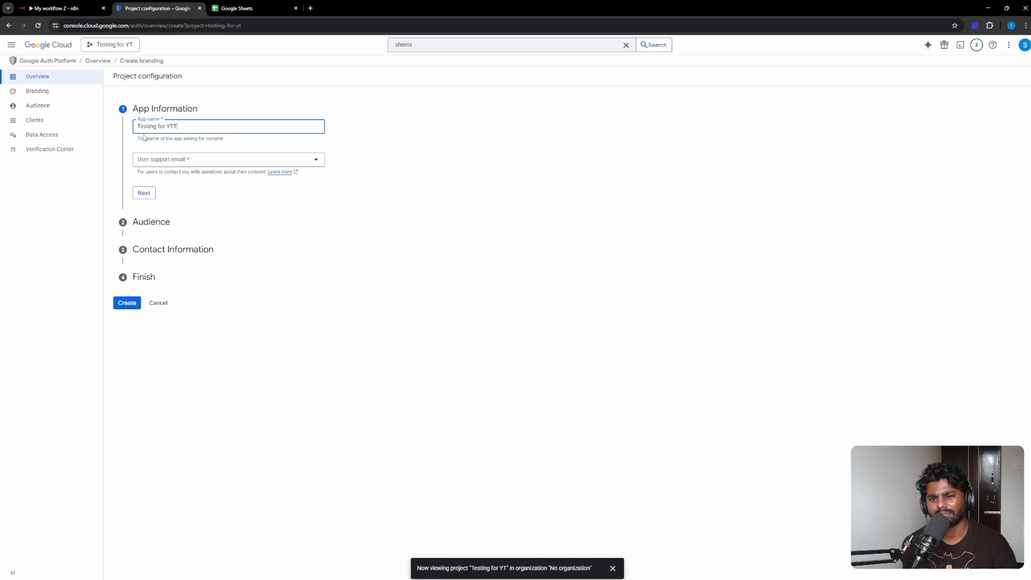
pyautogui.click(158, 160)
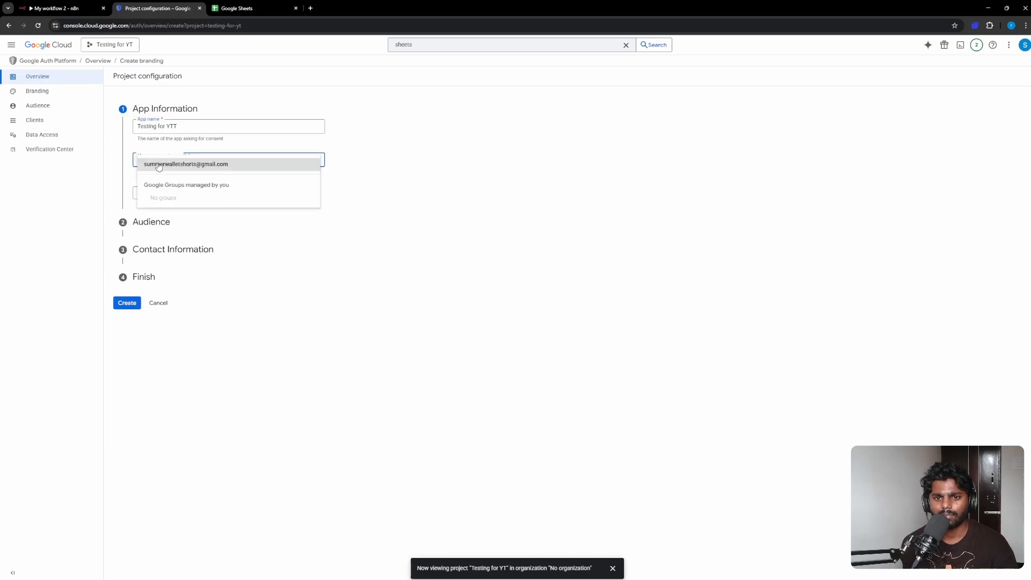
pyautogui.click(185, 165)
pyautogui.click(150, 194)
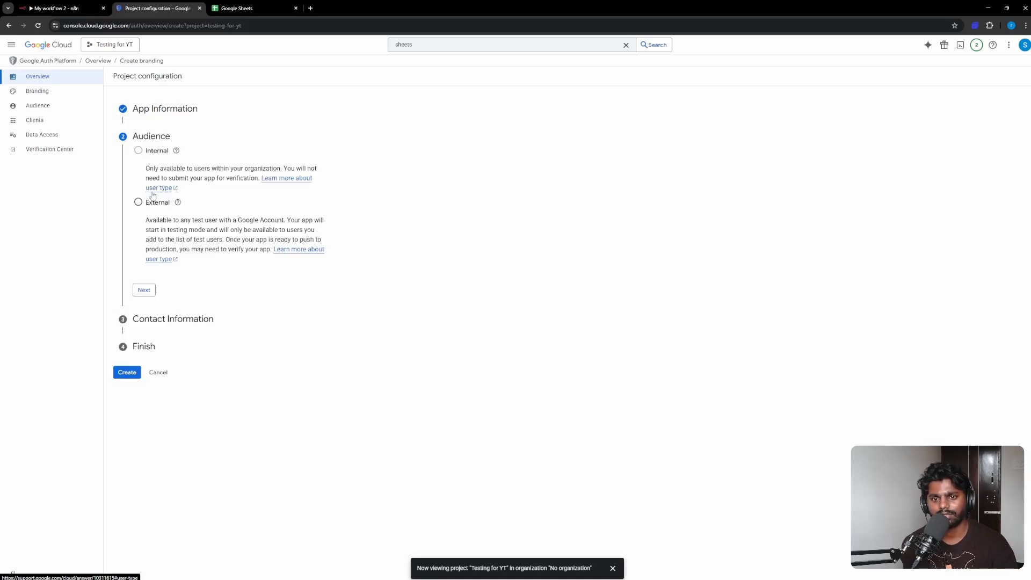
# Choose External audience, enter the contact email, accept the data policy, and create the configuration
pyautogui.click(138, 202)
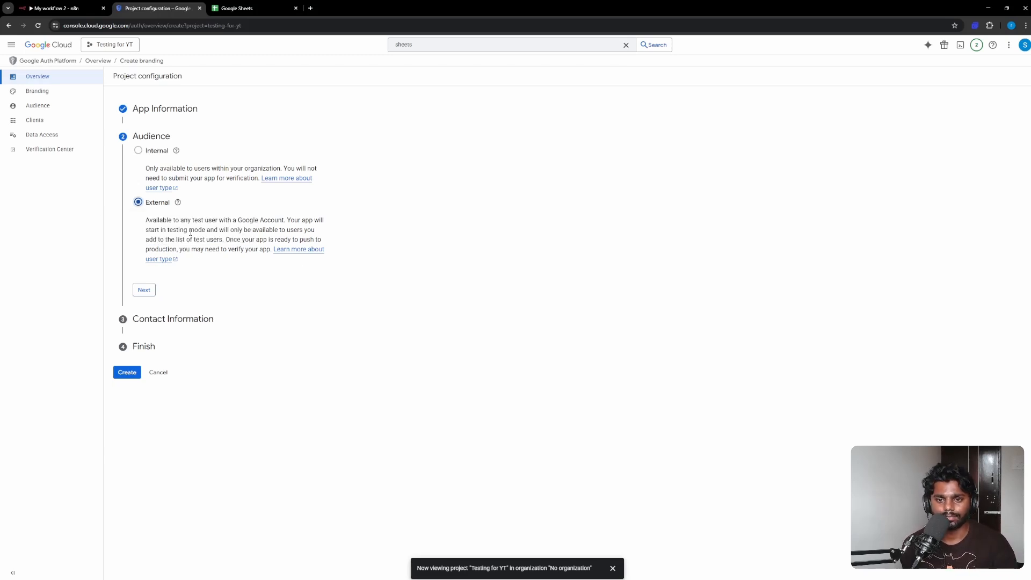
pyautogui.click(144, 290)
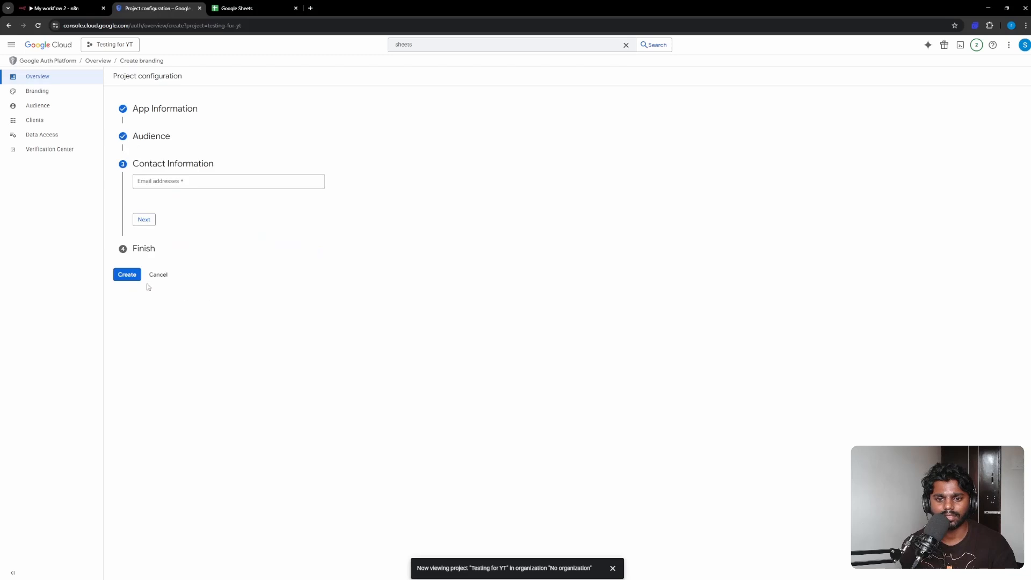
pyautogui.click(172, 182)
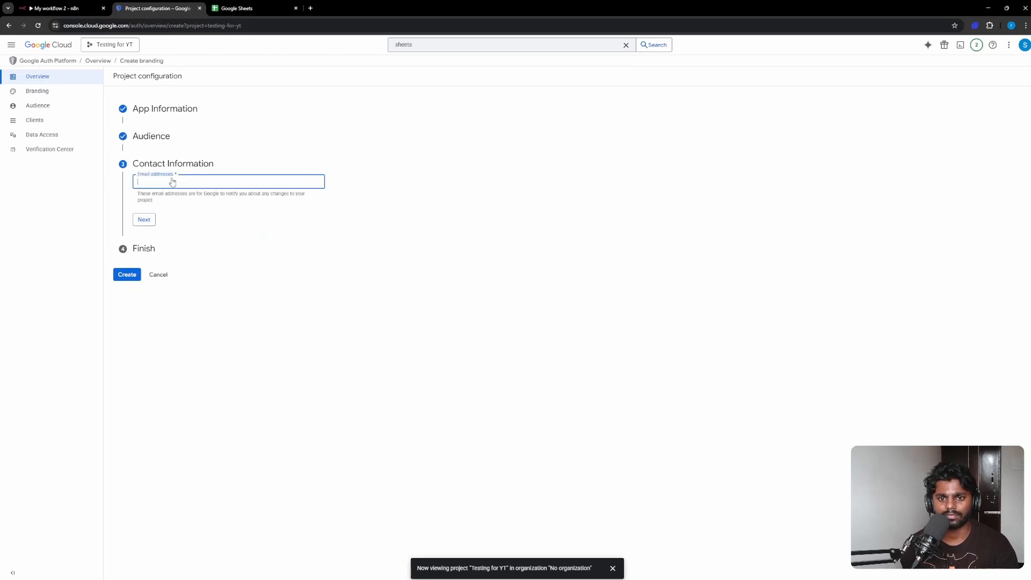
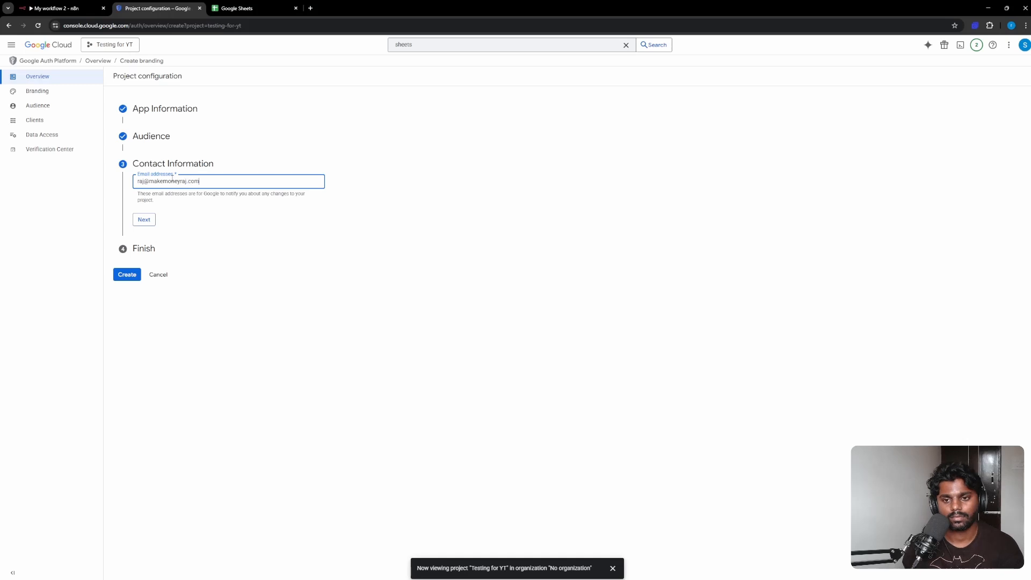
pyautogui.click(144, 220)
pyautogui.click(138, 204)
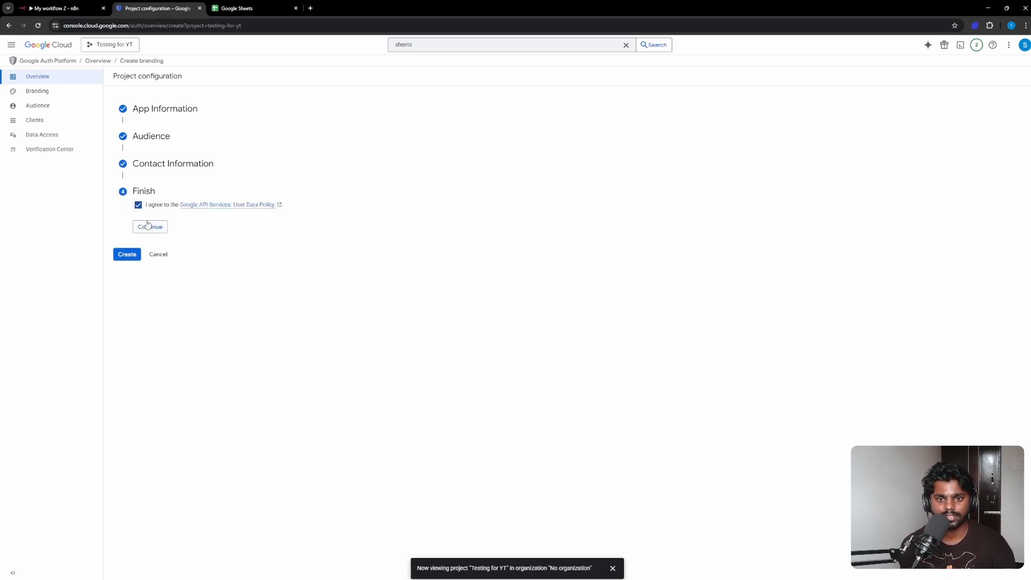
pyautogui.click(148, 227)
pyautogui.click(129, 218)
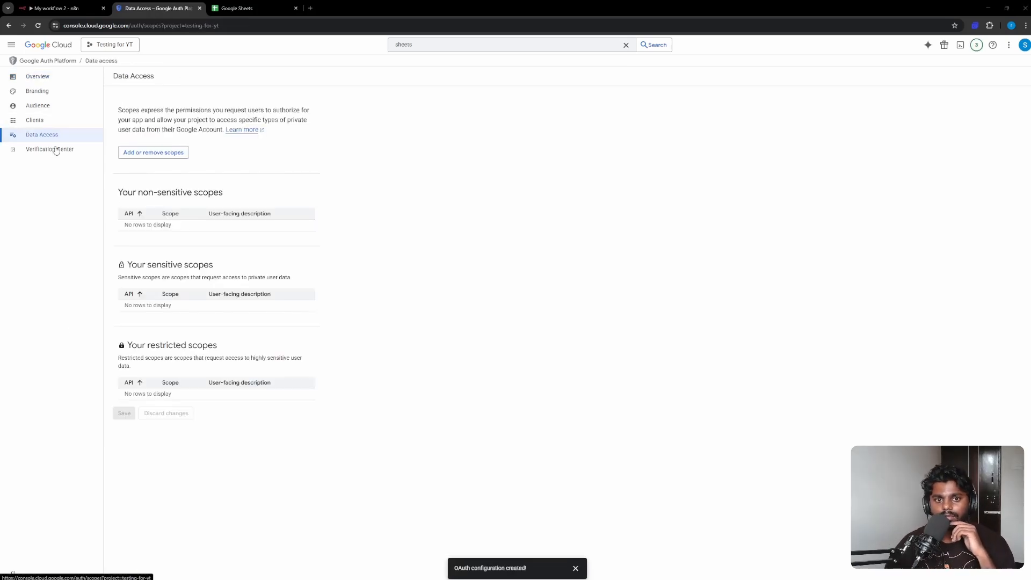
# Add every available scope to the app and save the data access changes
pyautogui.click(147, 158)
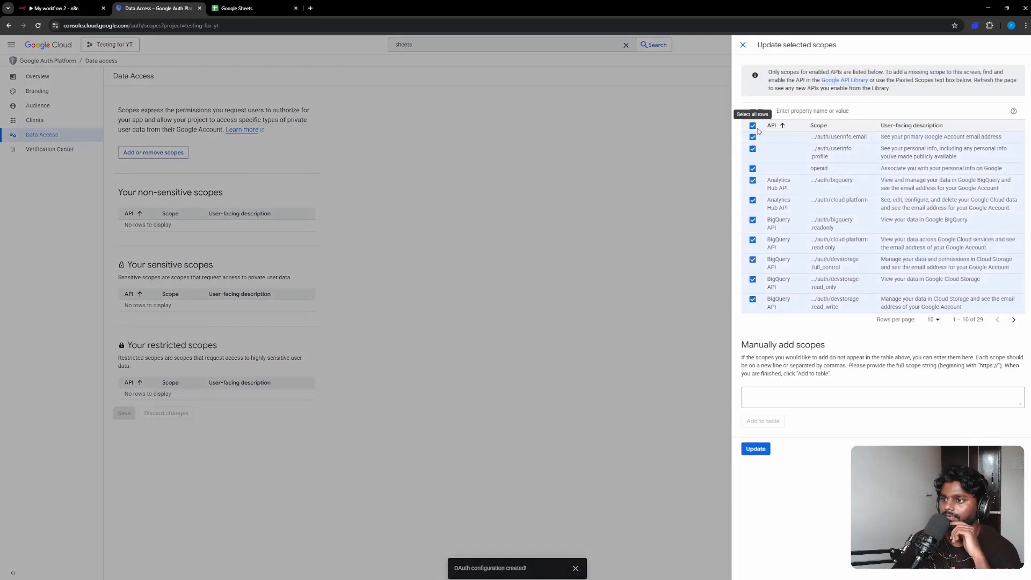
pyautogui.click(753, 126)
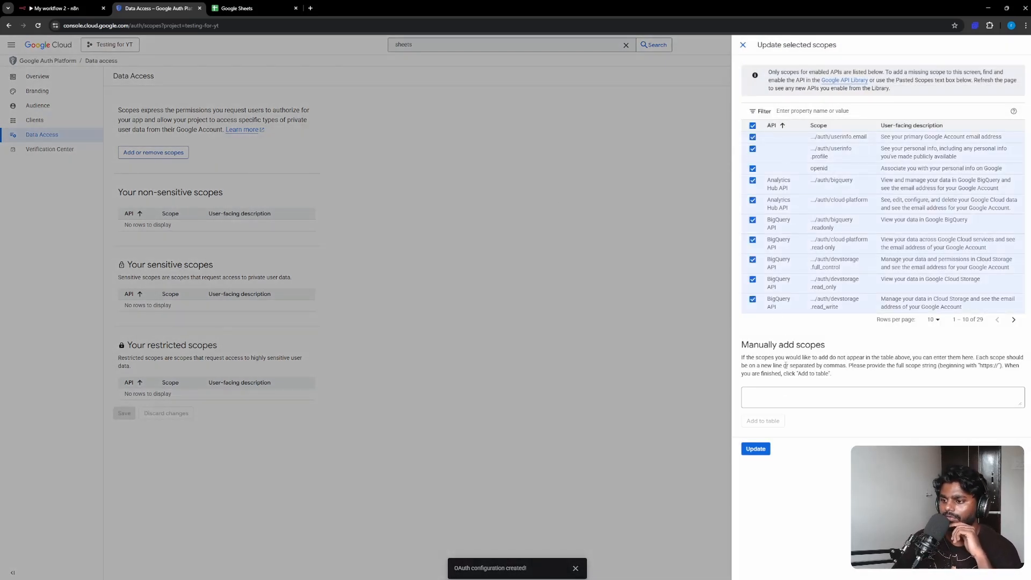
pyautogui.click(756, 449)
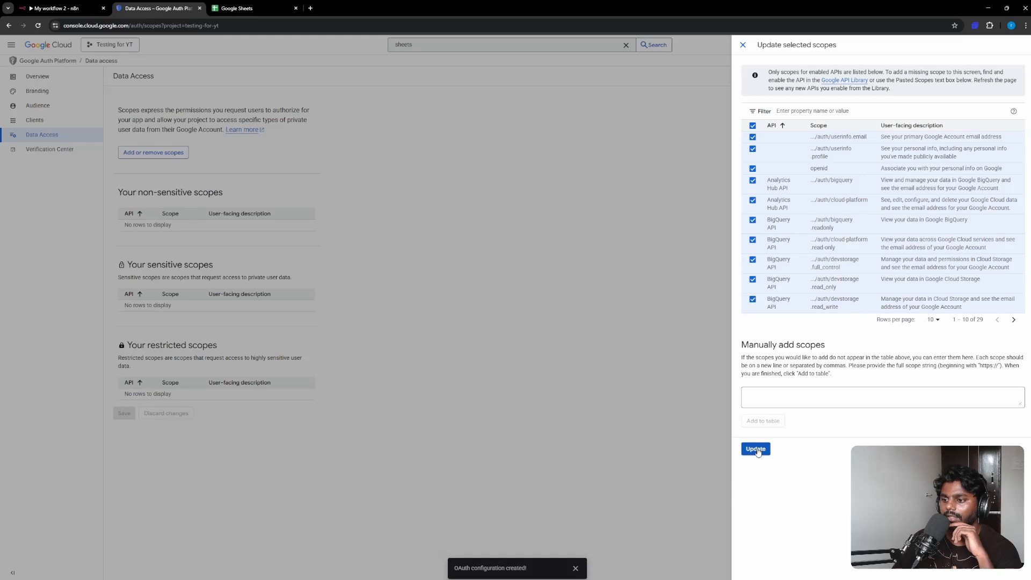
pyautogui.scroll(-3, 311, 299)
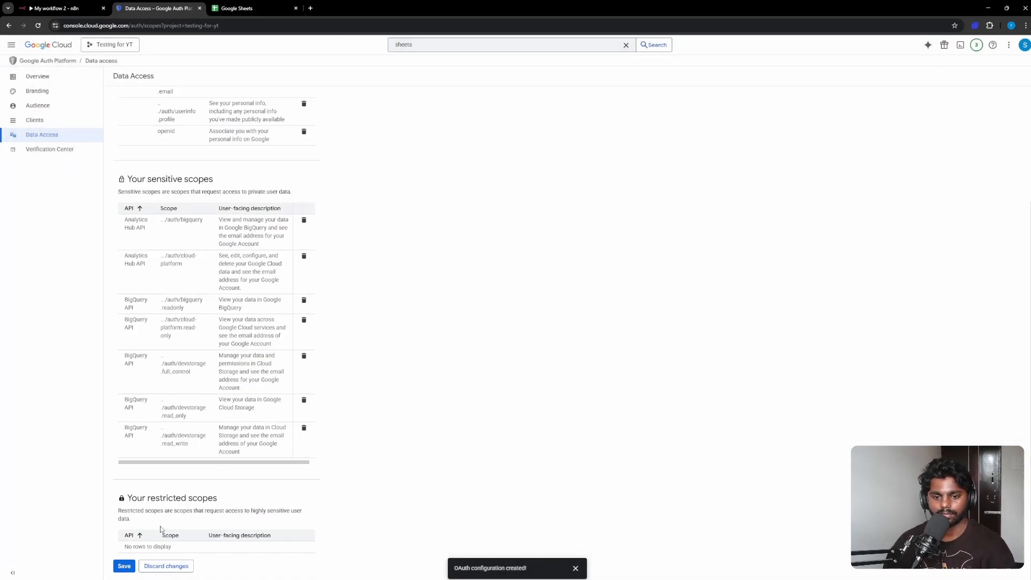
pyautogui.click(124, 566)
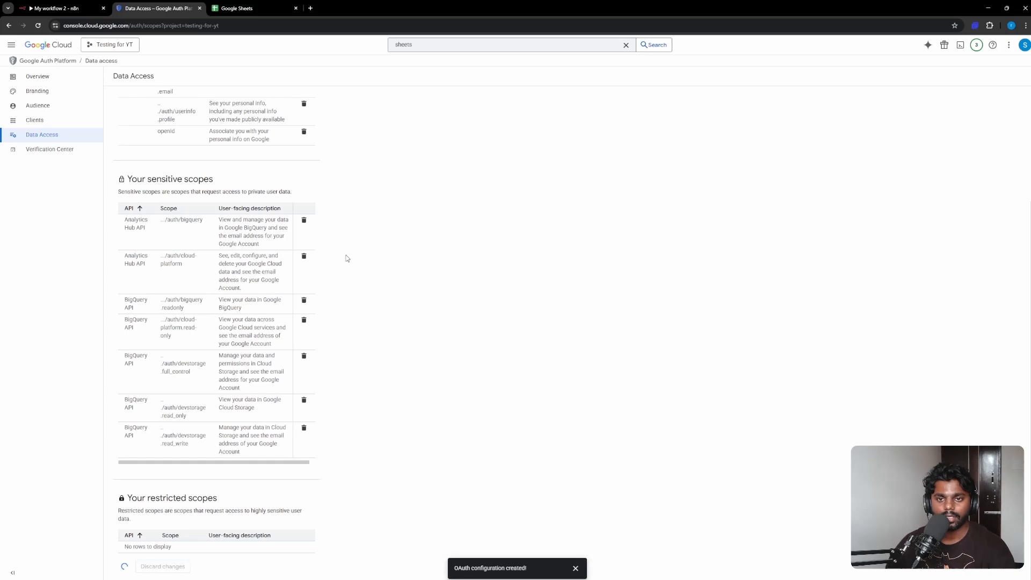
pyautogui.scroll(3, 347, 259)
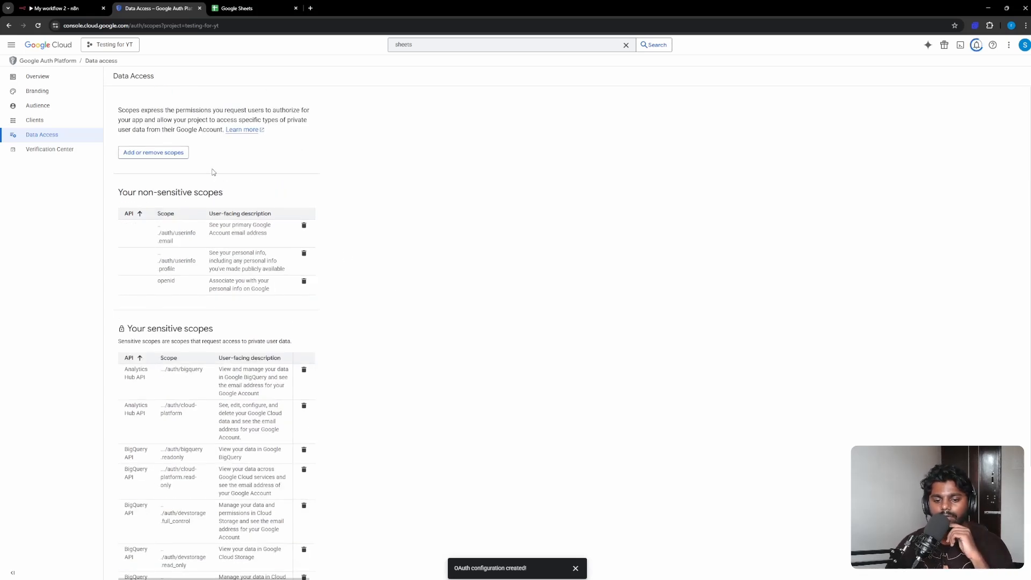
pyautogui.scroll(-3, 235, 319)
pyautogui.scroll(3, 183, 130)
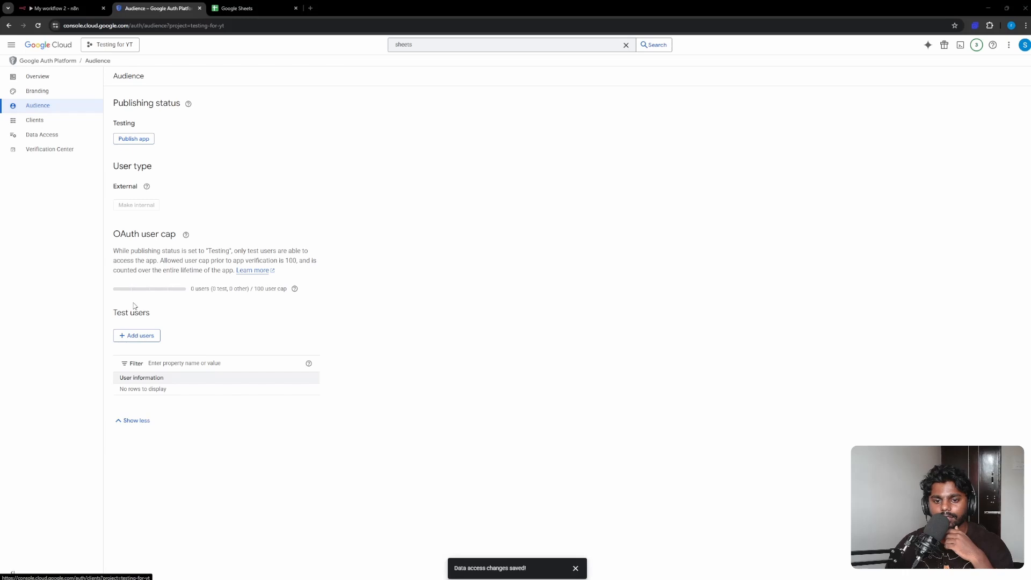
# Register the Google account's email as a test user, then view the OAuth Clients list
pyautogui.click(139, 340)
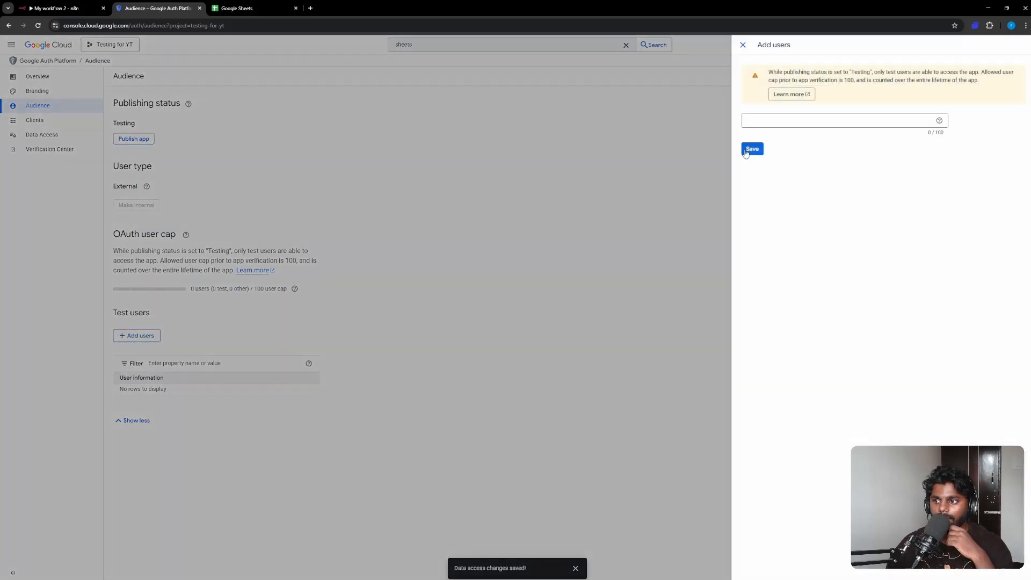
pyautogui.click(747, 121)
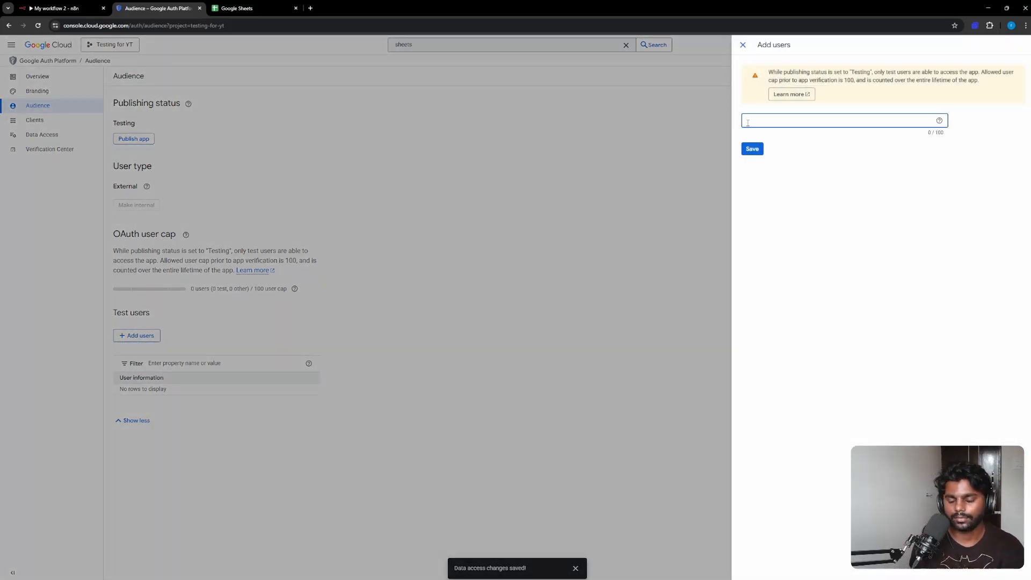
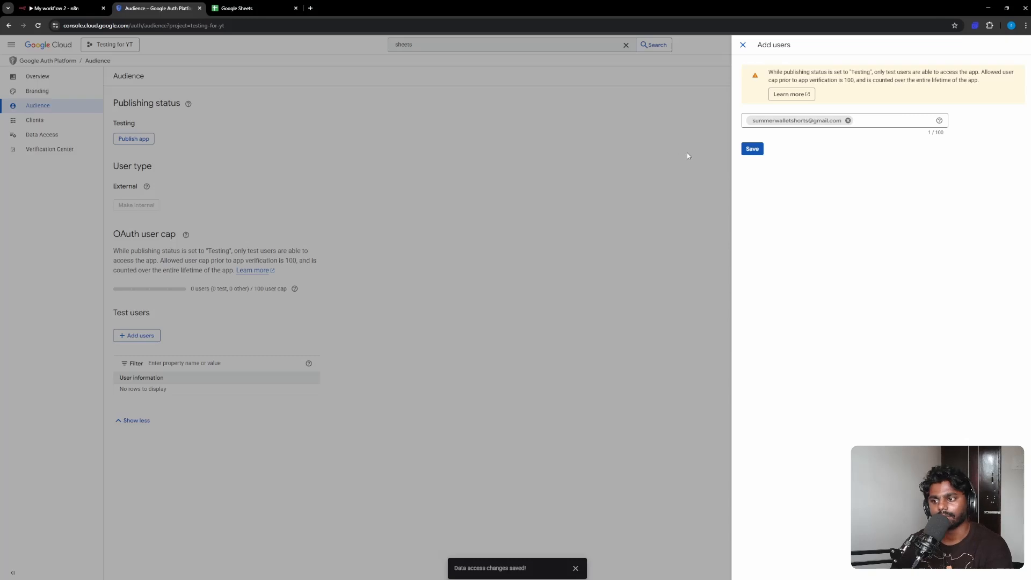
pyautogui.click(759, 153)
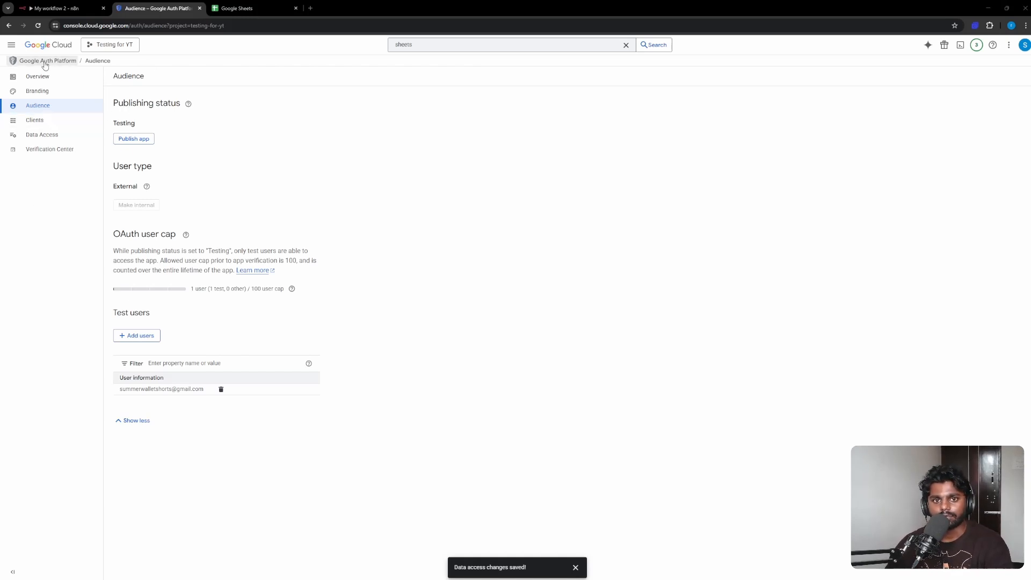
pyautogui.click(8, 25)
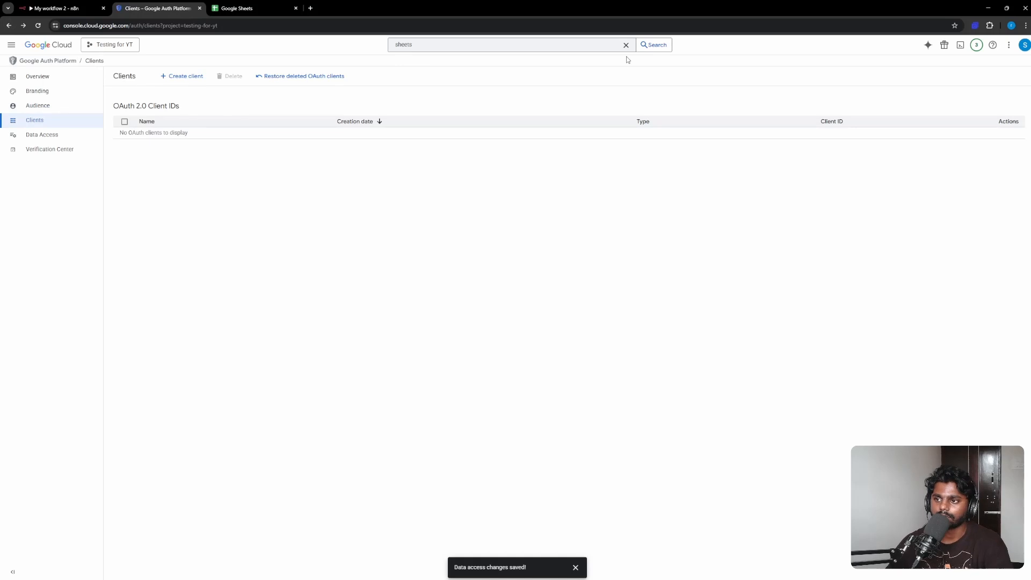
# Open the Google Sheets API management page and start its Create credentials wizard
pyautogui.click(499, 43)
pyautogui.click(453, 80)
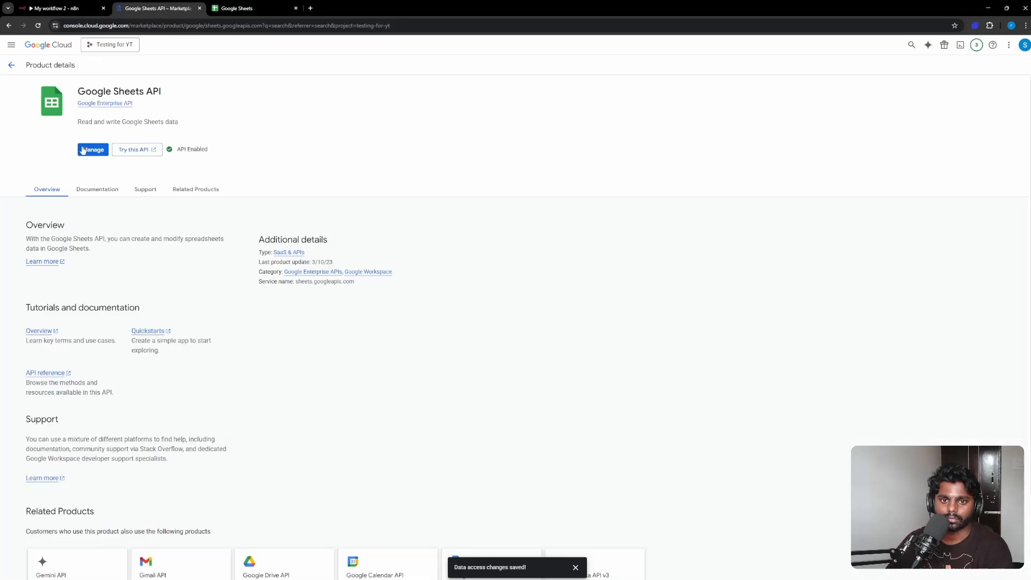
pyautogui.click(83, 149)
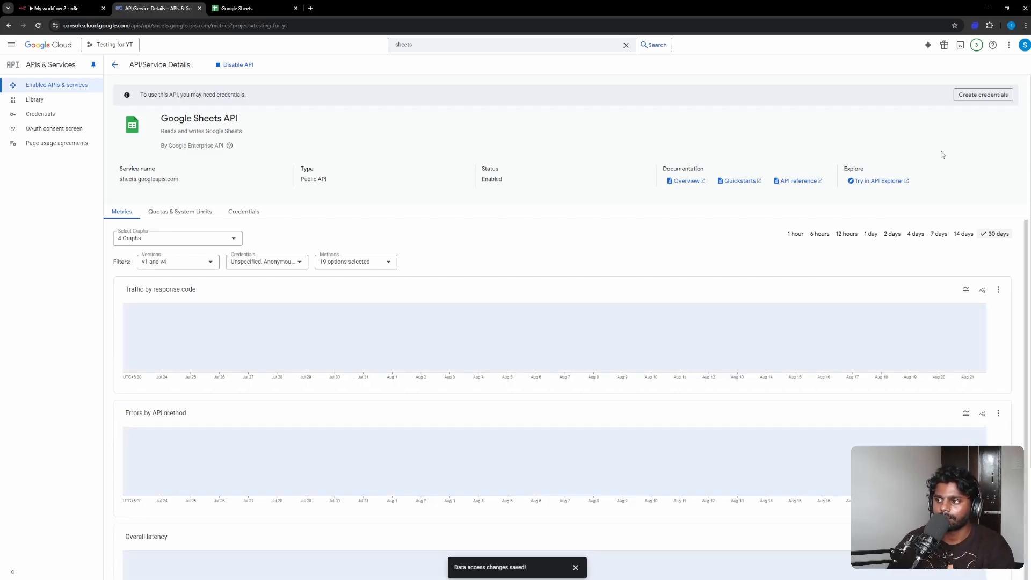
pyautogui.click(988, 100)
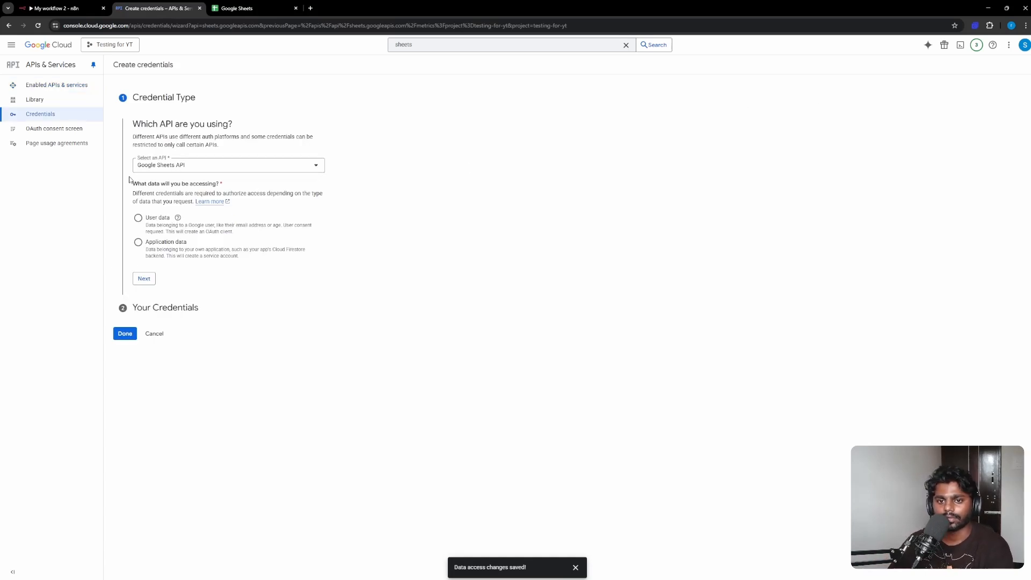
# Choose User data, keep the default scopes, and set the OAuth client type to Web application
pyautogui.click(138, 220)
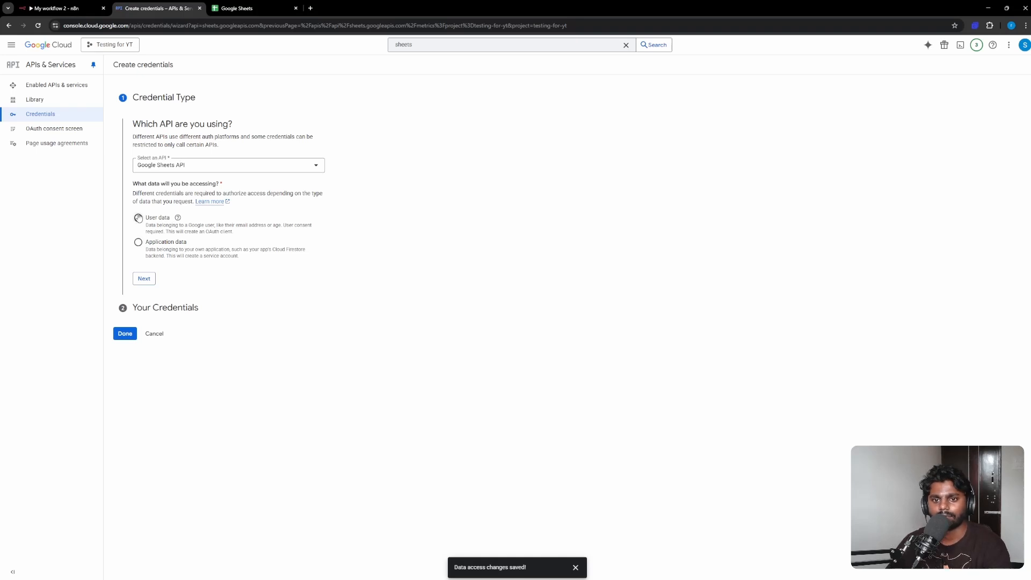
pyautogui.click(144, 279)
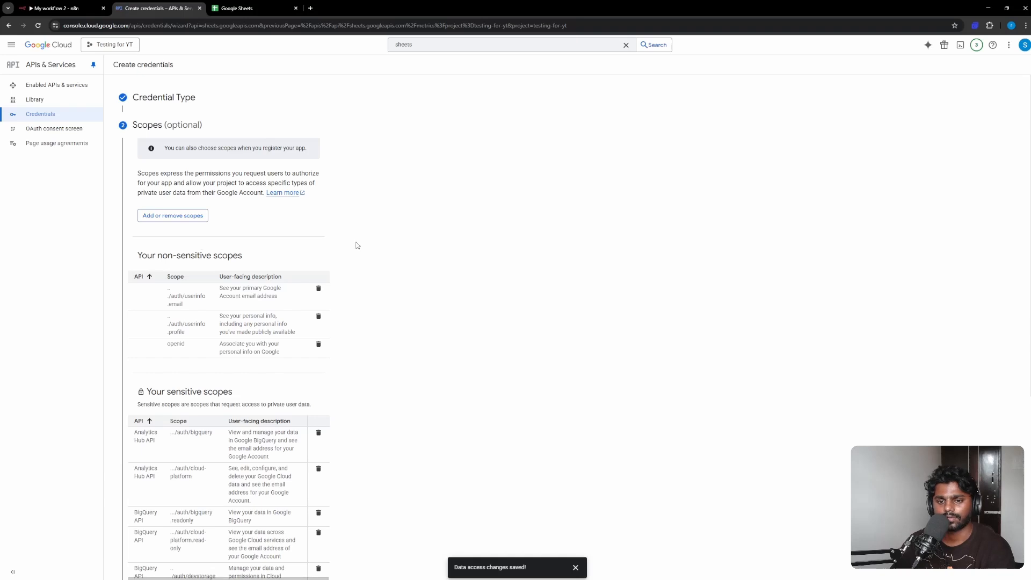
pyautogui.scroll(-5, 243, 232)
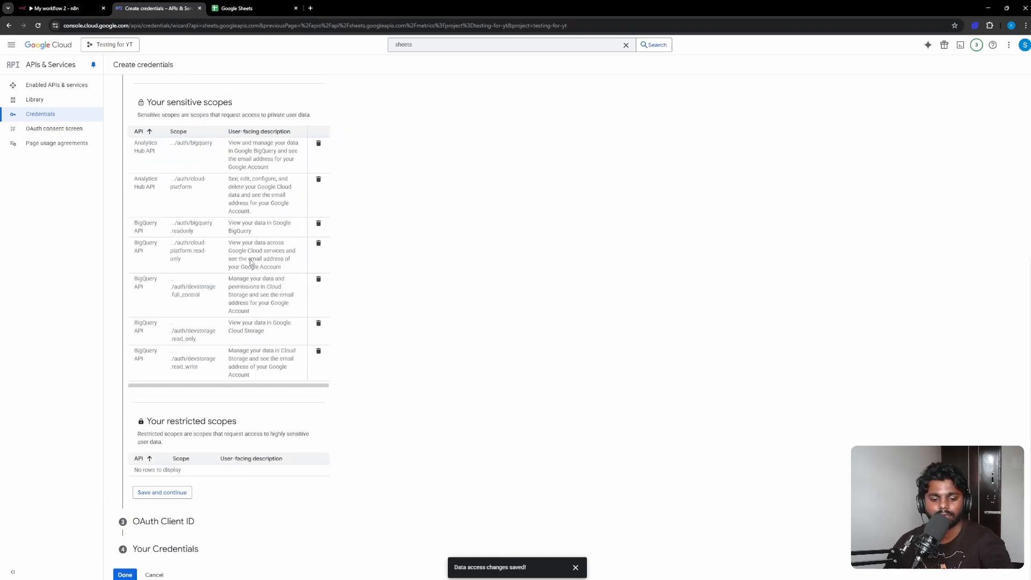
pyautogui.click(174, 493)
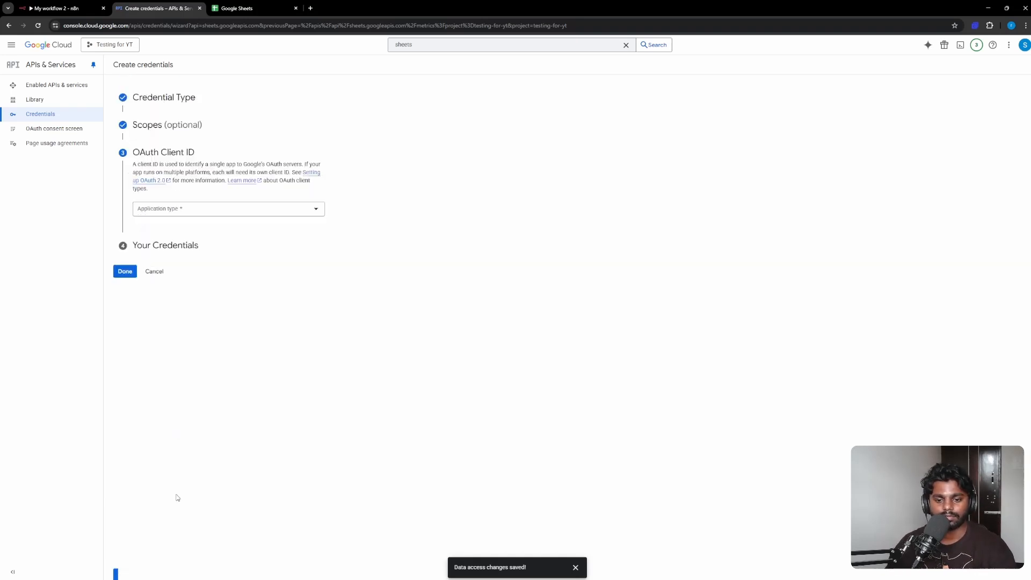
pyautogui.click(187, 211)
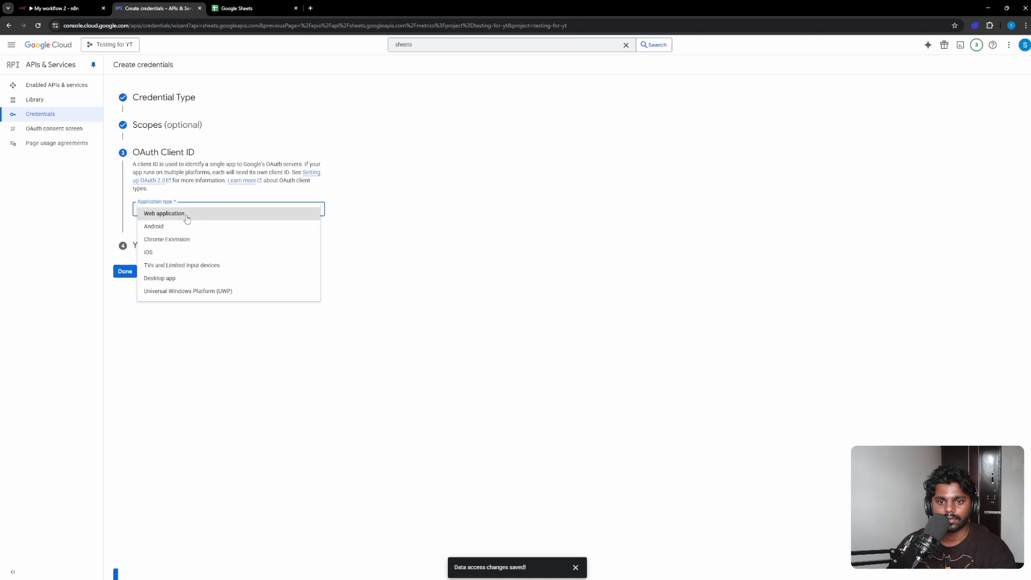
pyautogui.click(184, 215)
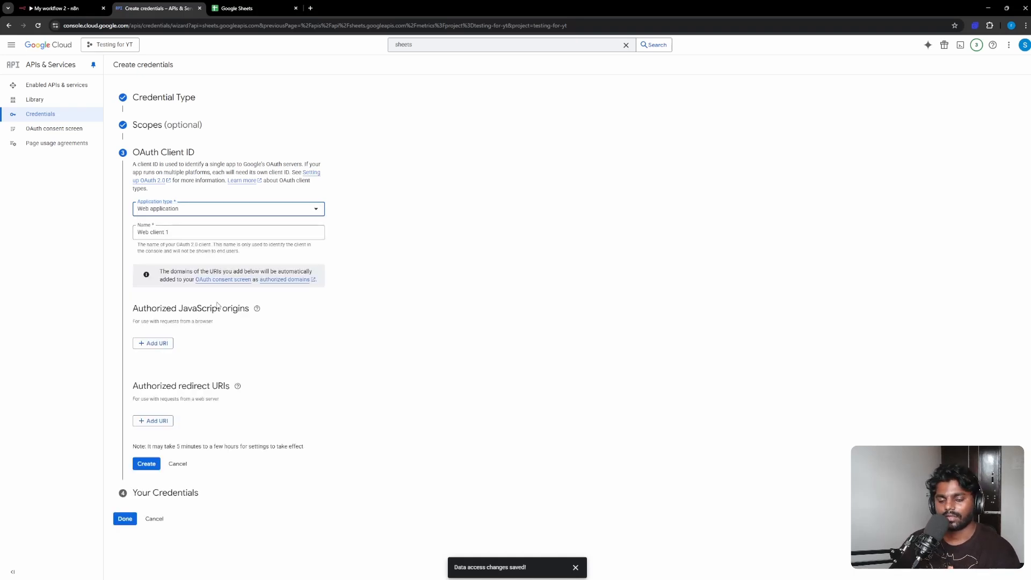
pyautogui.click(355, 381)
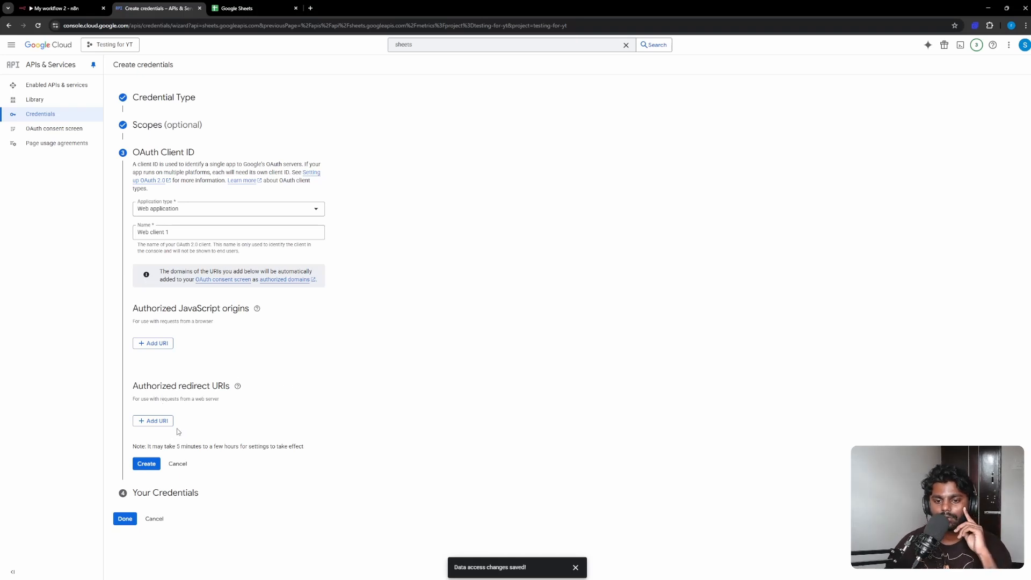
pyautogui.click(56, 8)
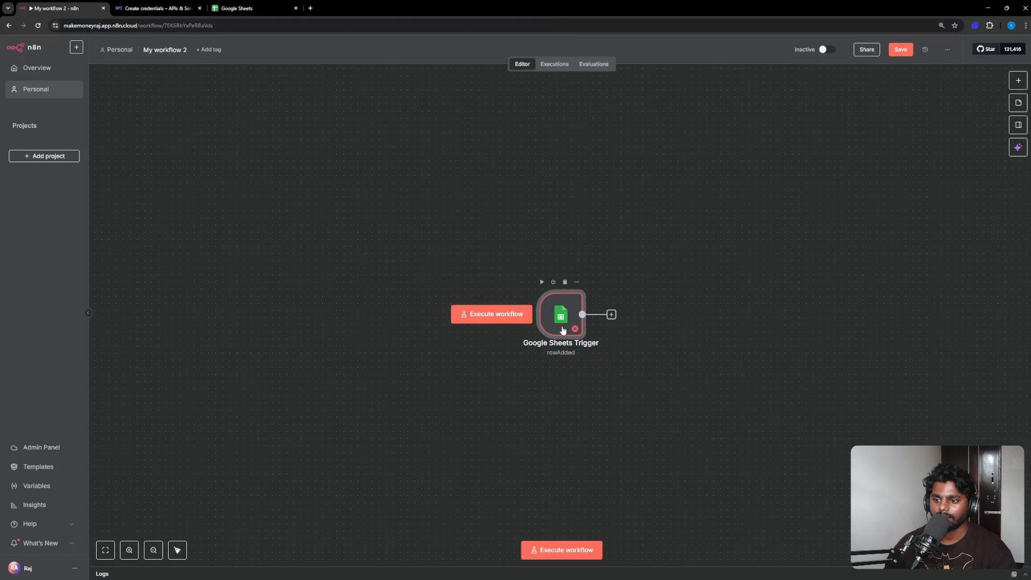
# Open the Google Sheets Trigger node and start a new OAuth2 credential for it
pyautogui.doubleClick(561, 325)
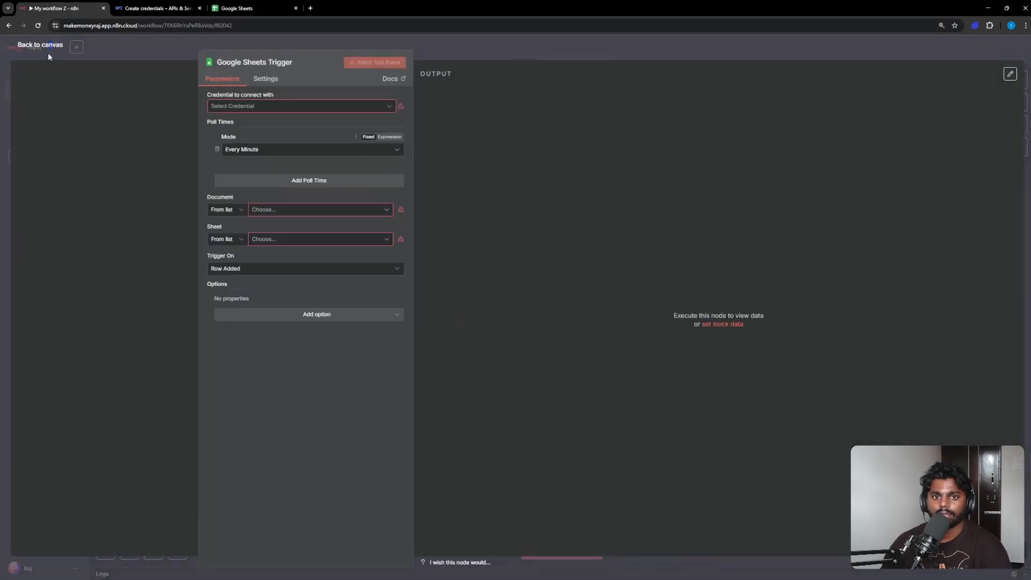
pyautogui.click(246, 107)
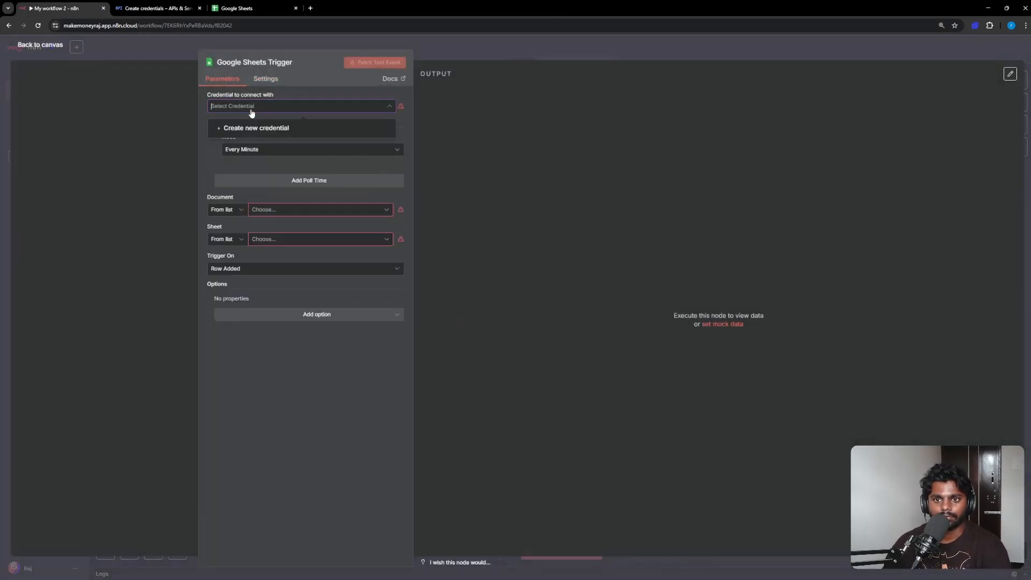
pyautogui.click(265, 80)
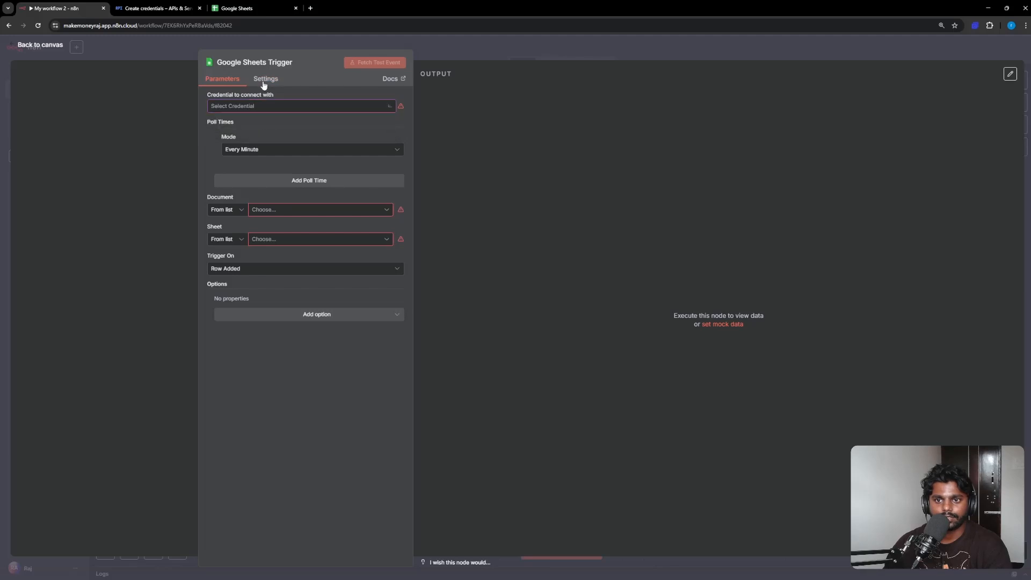
pyautogui.click(222, 79)
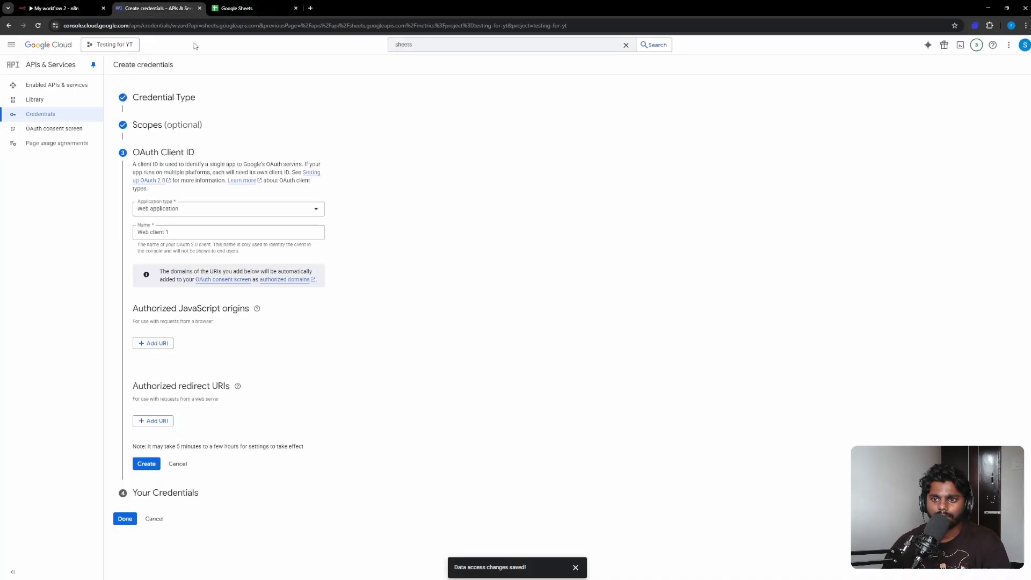
# Create the Web application OAuth client 'Web client 1' without any redirect URI and finish the wizard
pyautogui.click(156, 8)
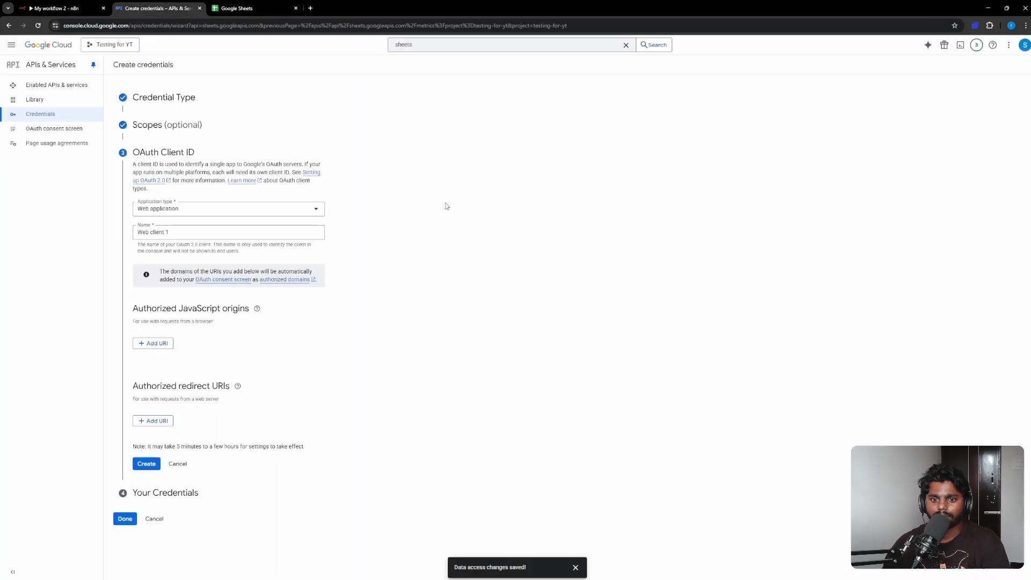
pyautogui.click(161, 421)
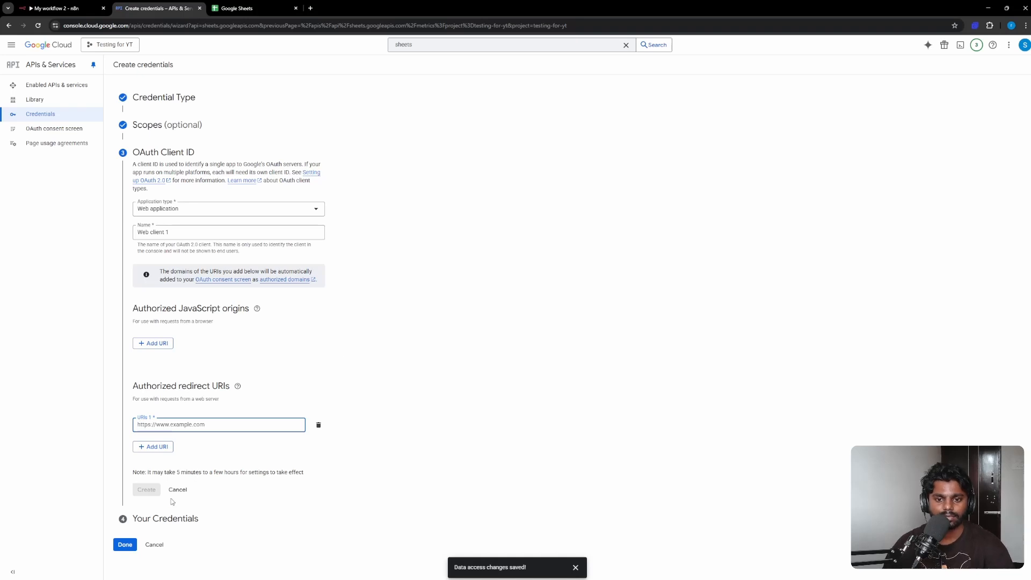
pyautogui.click(318, 425)
pyautogui.click(151, 465)
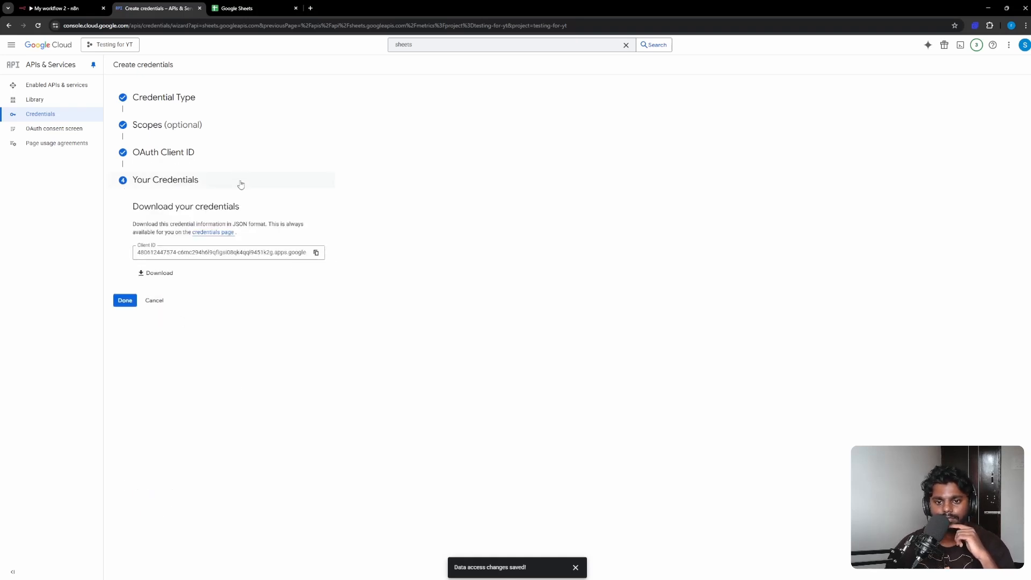
pyautogui.click(129, 303)
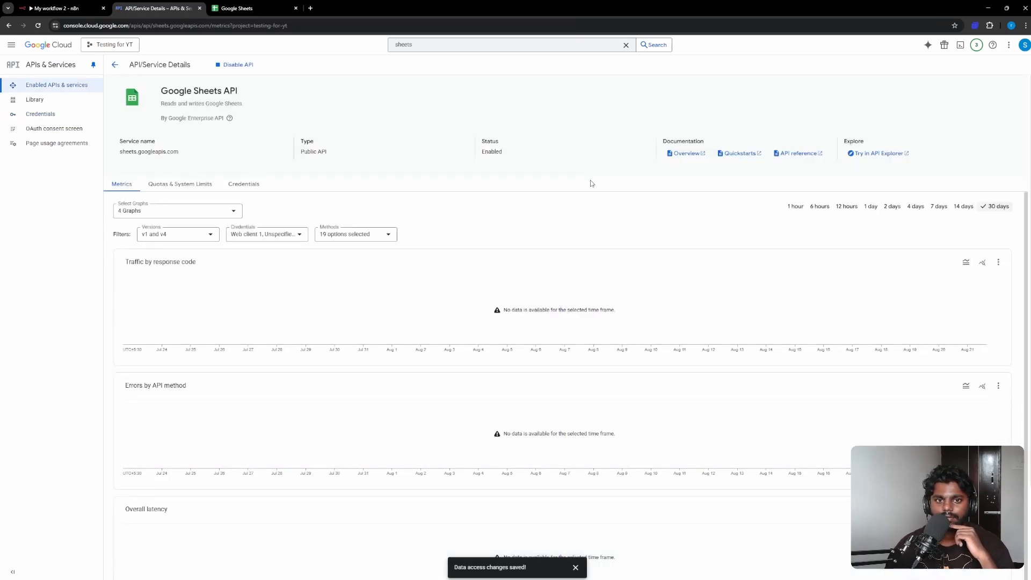
# Open Web client 1 from the Credentials list to show its client ID and secret
pyautogui.click(75, 114)
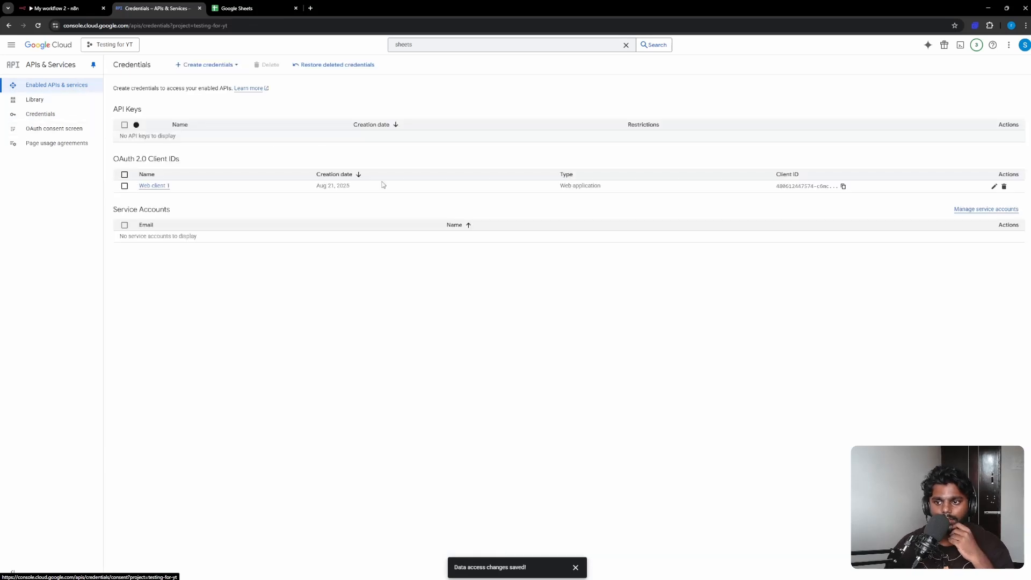
pyautogui.click(154, 186)
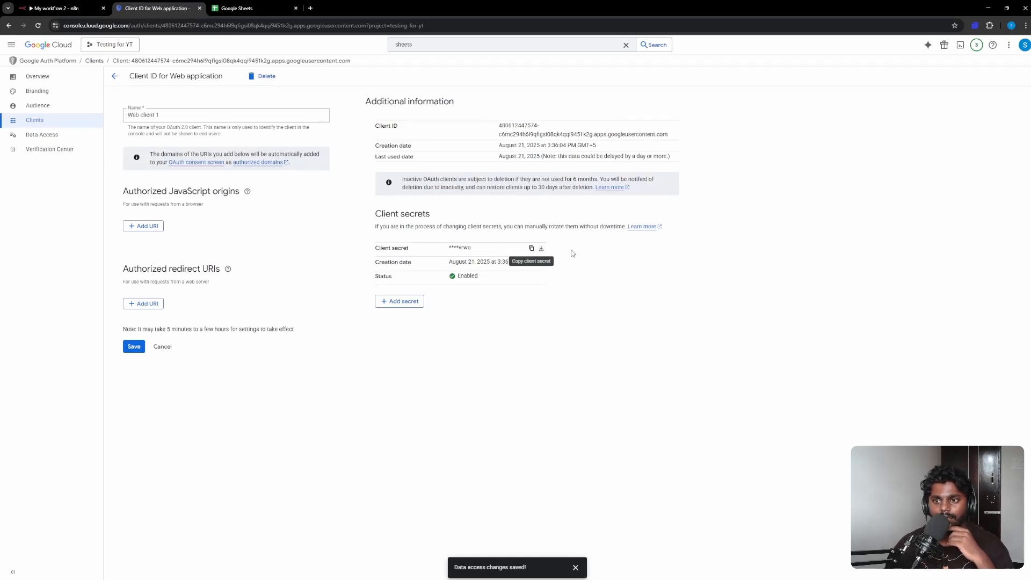
# Discard the unconnected Google Sheets Trigger credential and return to the workflow canvas
pyautogui.click(64, 8)
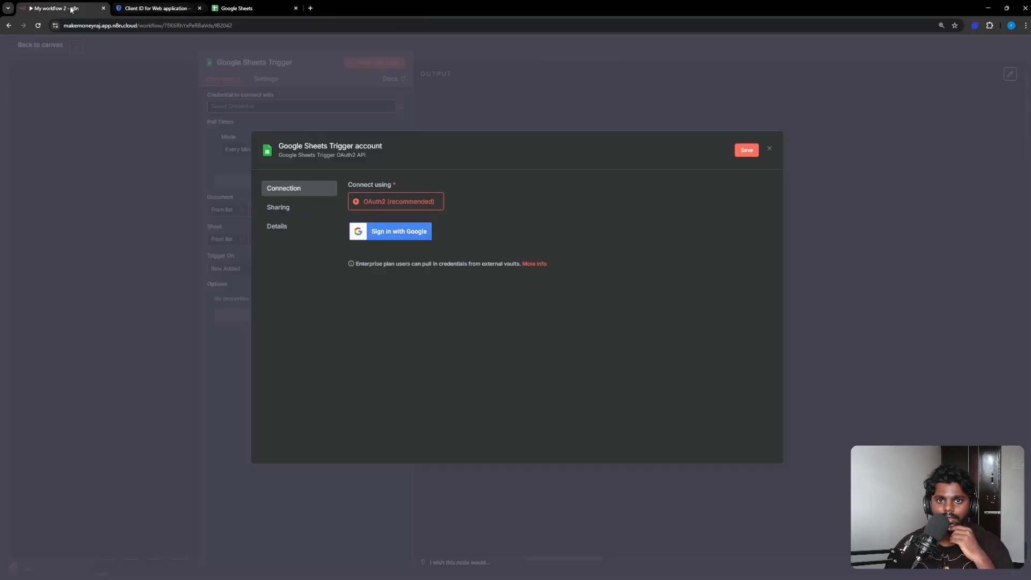
pyautogui.click(768, 149)
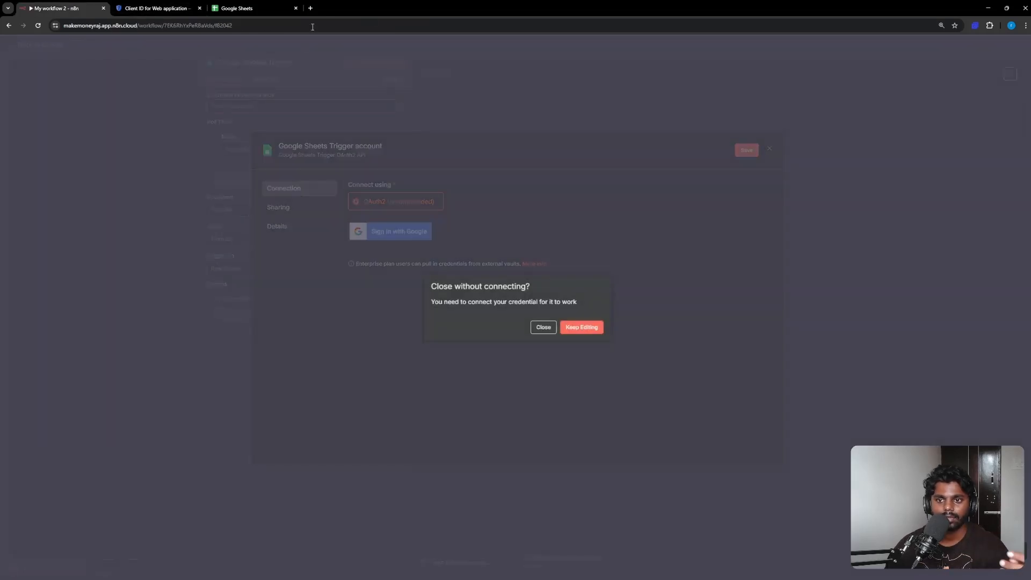
pyautogui.click(550, 328)
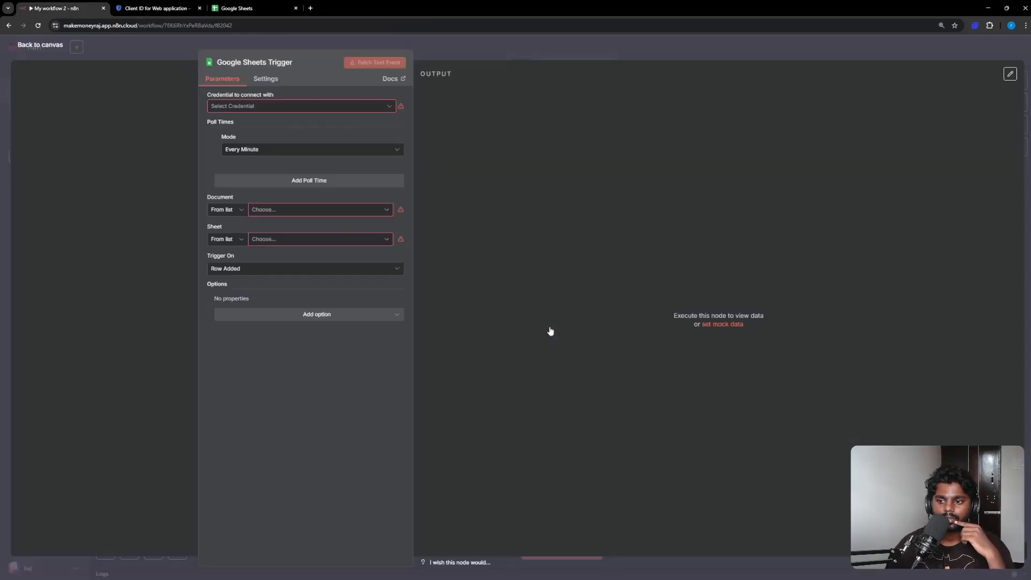
pyautogui.click(53, 43)
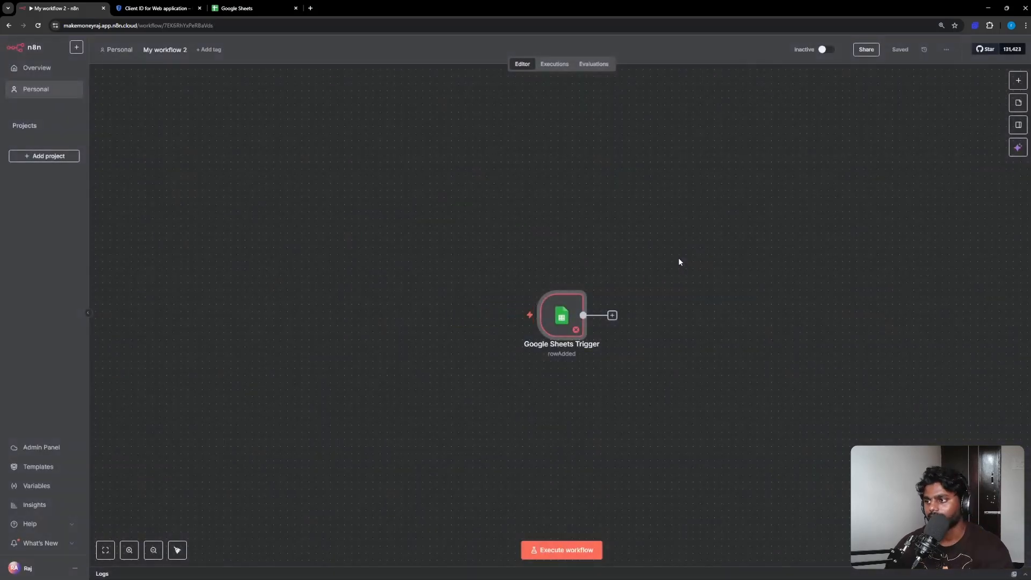
# Delete the Web client 1 OAuth client from its details page
pyautogui.click(156, 8)
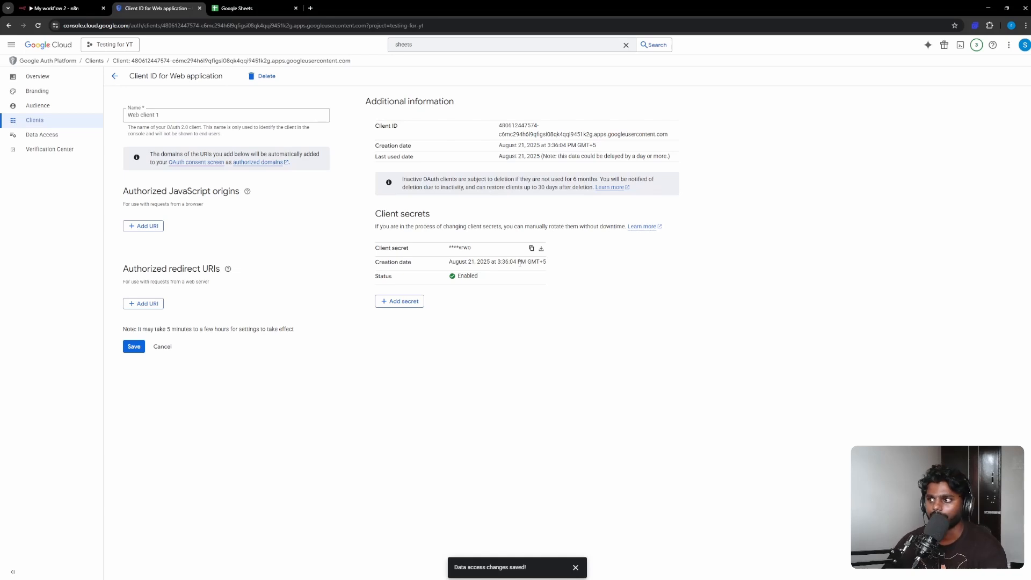
pyautogui.click(258, 76)
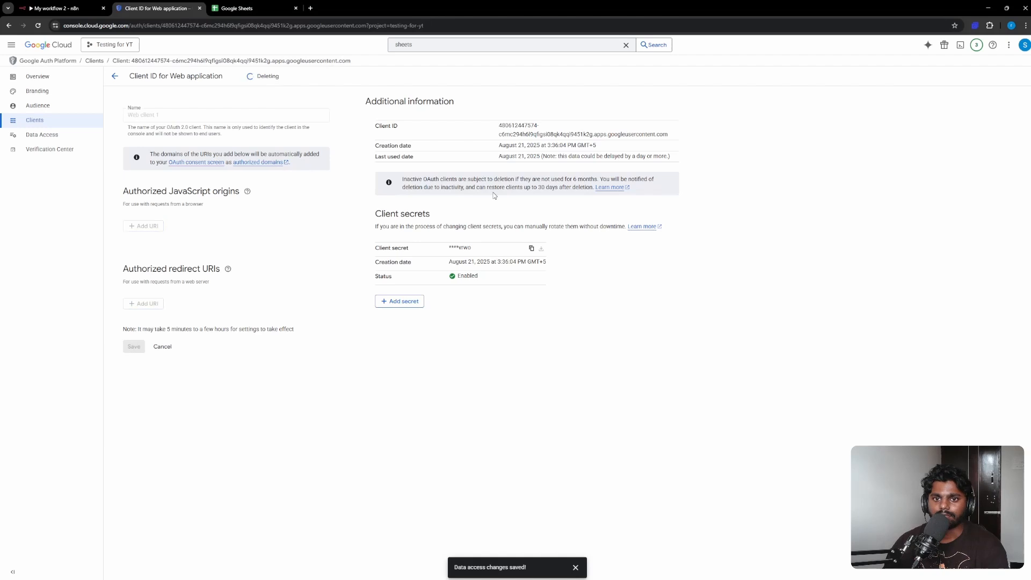